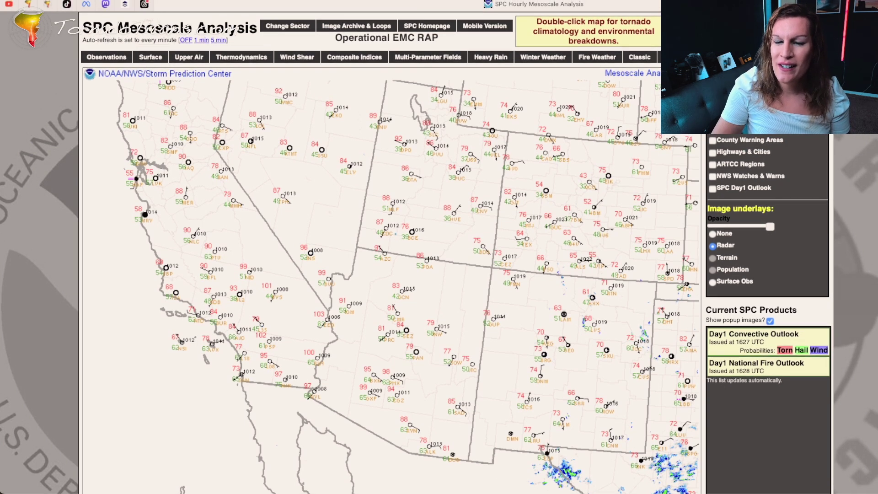
- Display the surface Temp/Wind/Dwpt analysis for the southwestern US
mouse_move(150, 57)
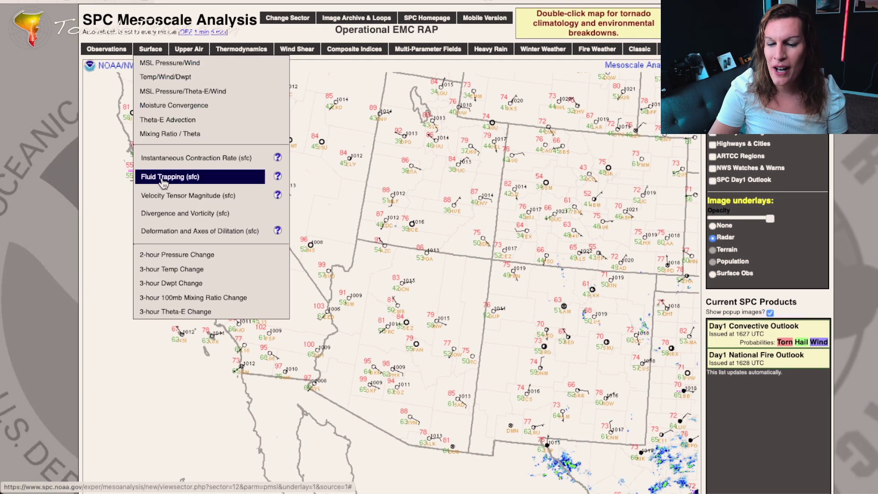
mouse_move(188, 54)
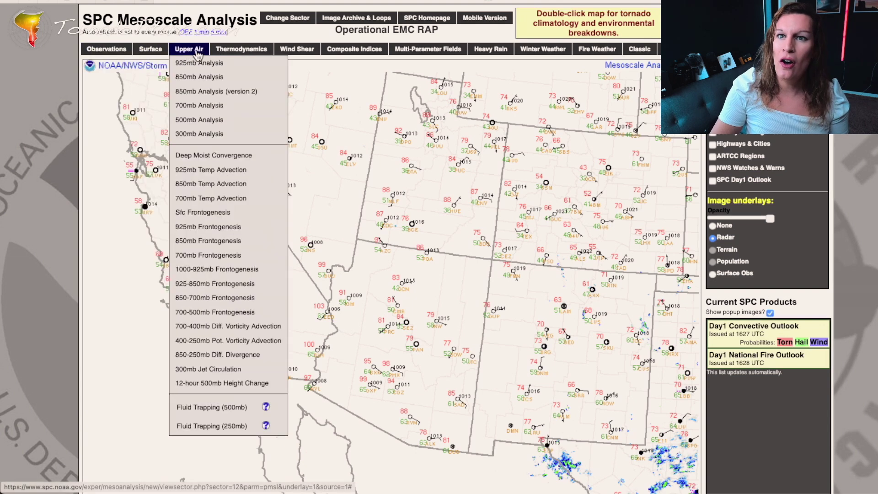
mouse_move(426, 53)
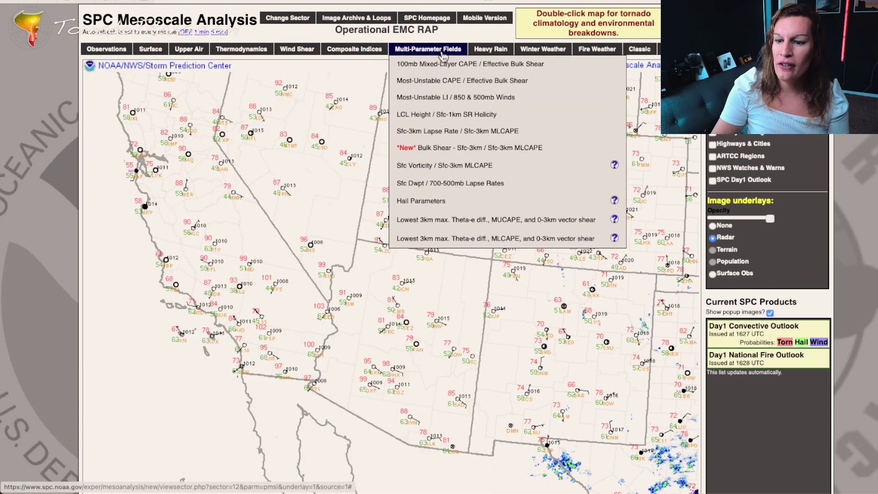
mouse_move(636, 58)
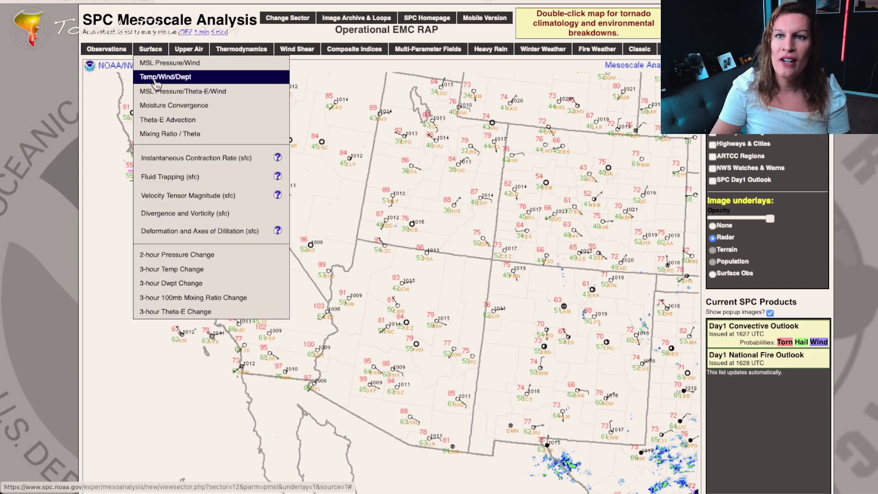
click(155, 79)
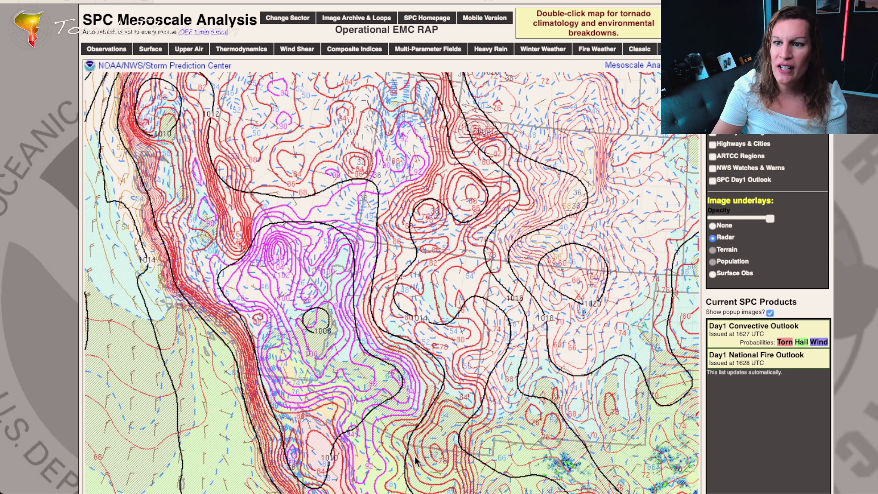
scroll(347, 412, down, 1)
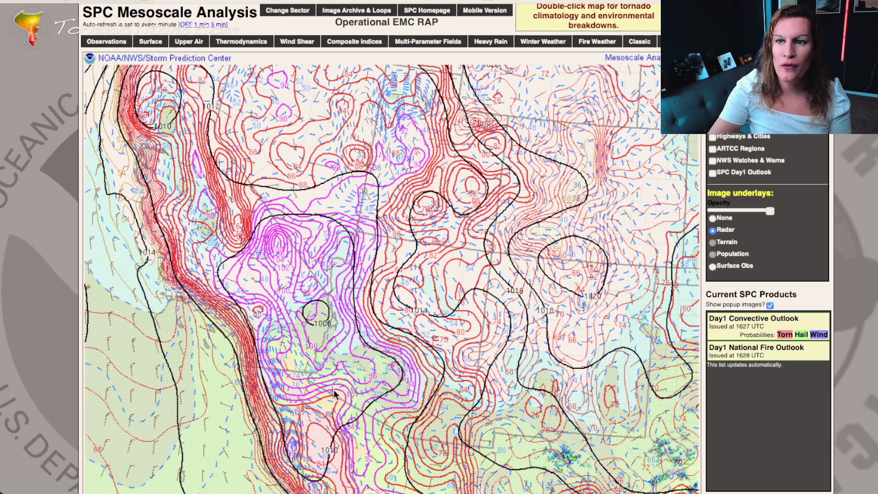
- Show the Surface Observations map and return to the surface Temp/Wind/Dwpt analysis for comparison
mouse_move(111, 37)
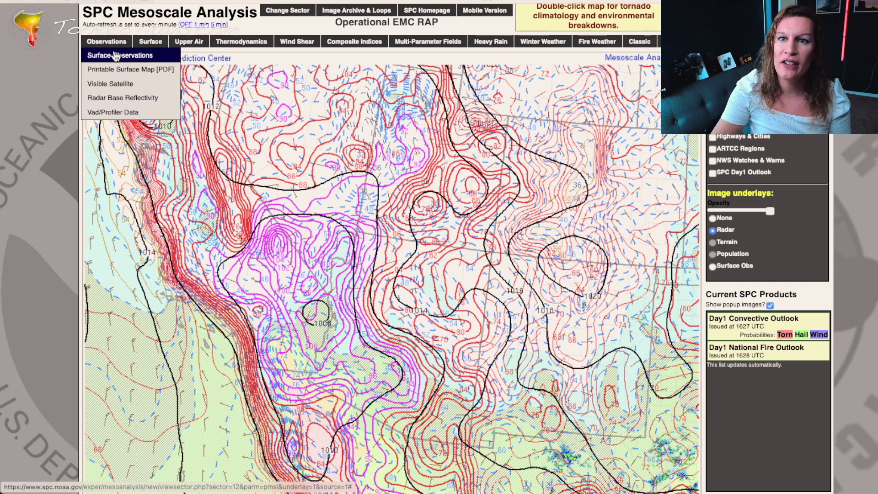
click(118, 55)
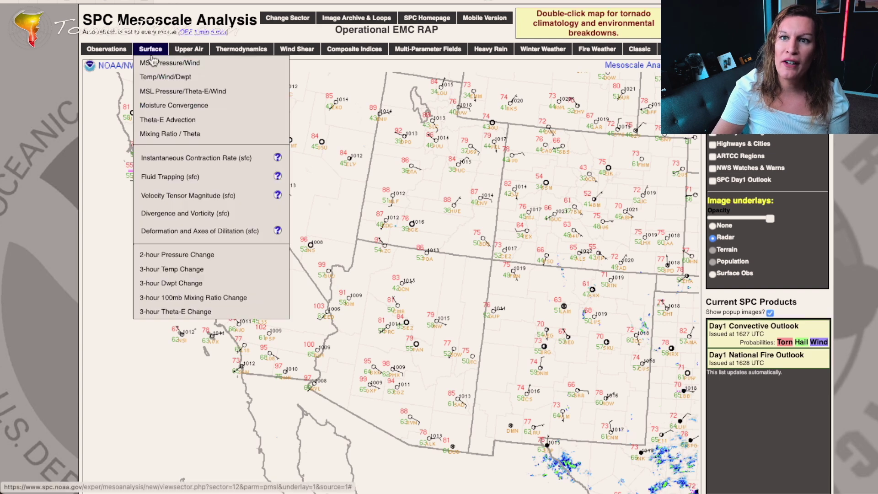
click(157, 76)
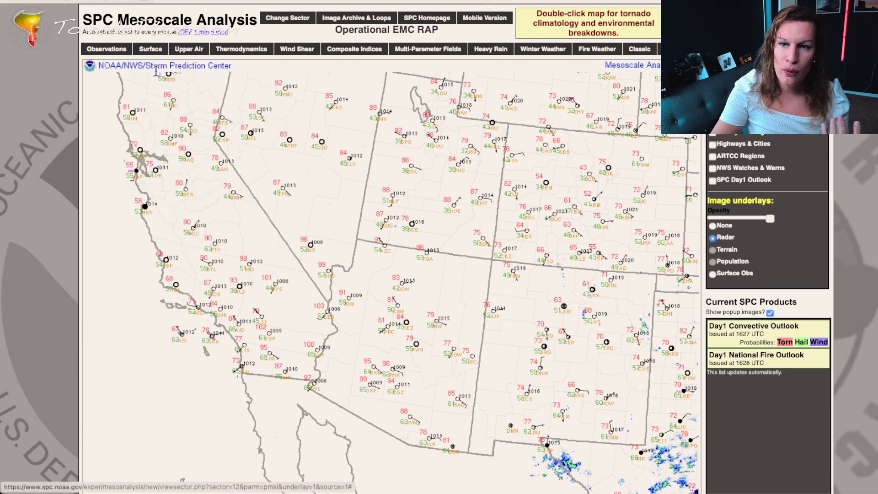
click(157, 78)
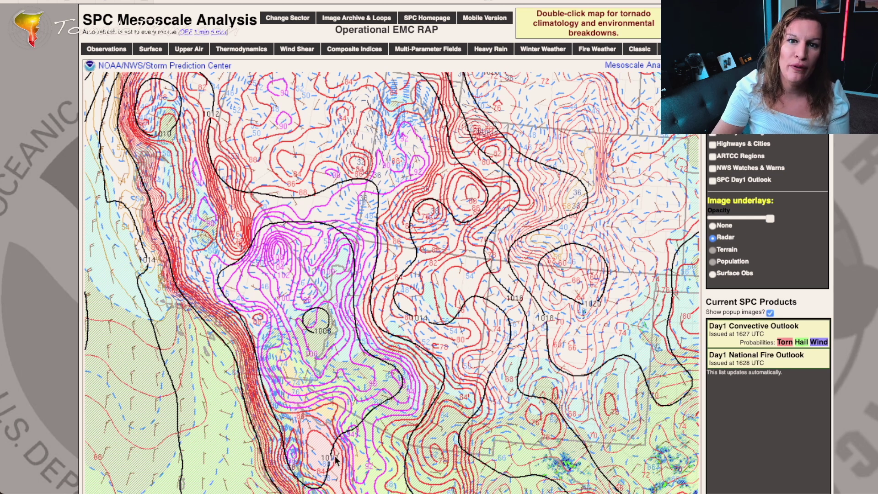
- View the surface 3-hour Dwpt Change map, followed by the 300mb Analysis
mouse_move(156, 52)
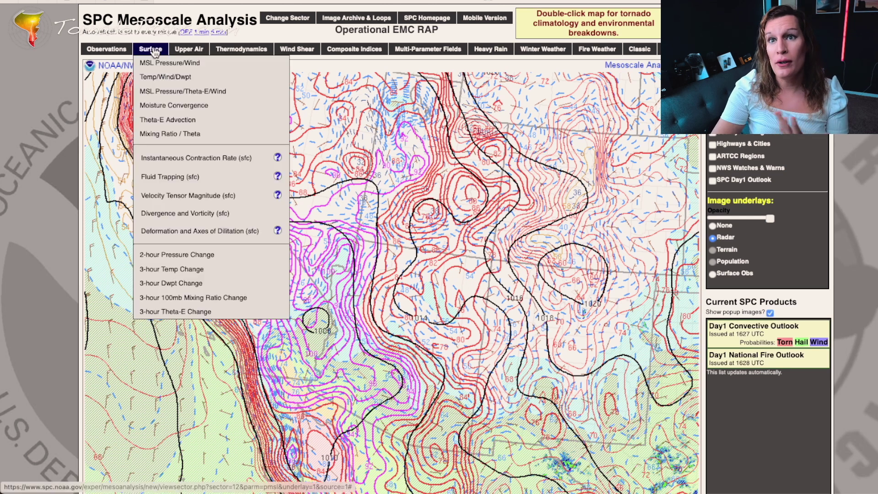
click(190, 283)
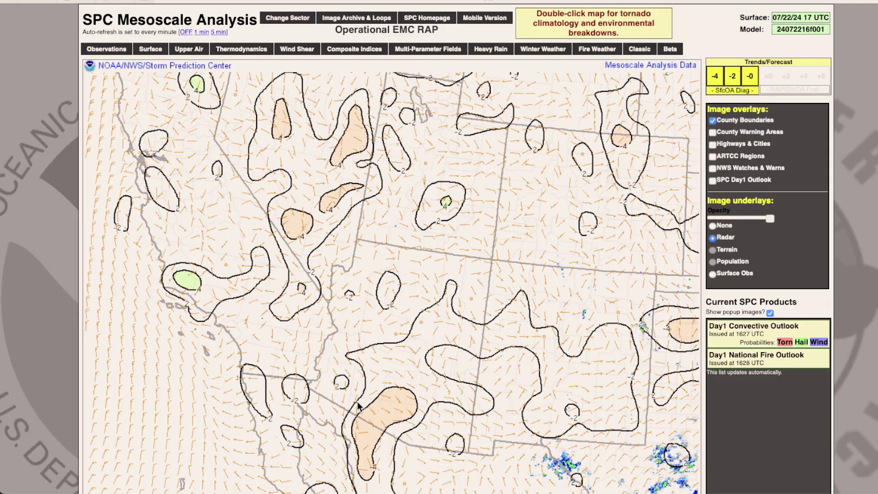
mouse_move(189, 55)
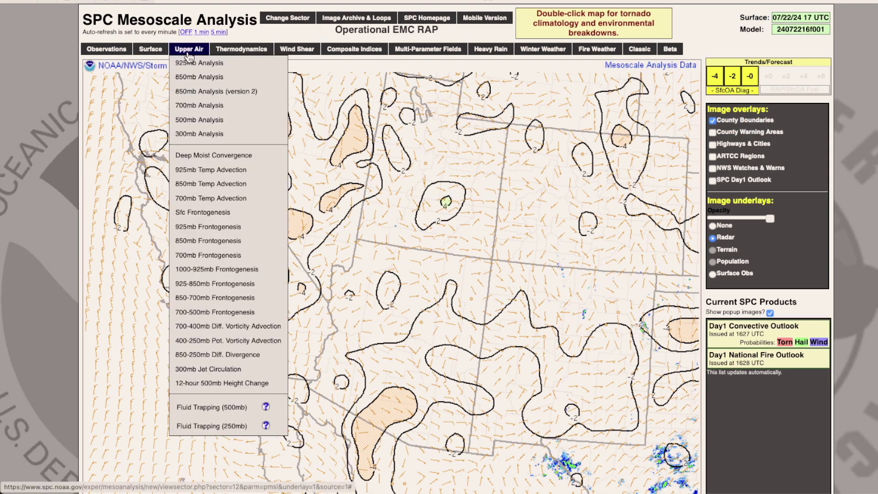
click(201, 136)
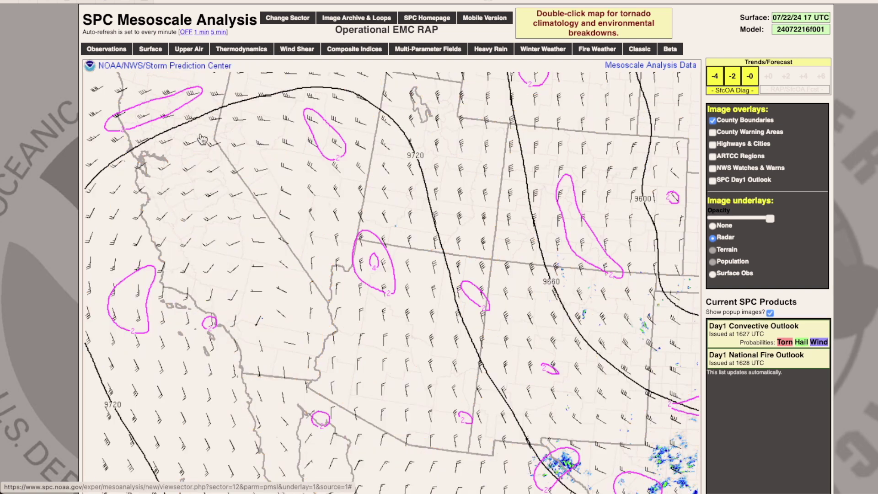
- Look at the 300mb analysis over the Midwest sector and return to the Southwest sector
mouse_move(206, 57)
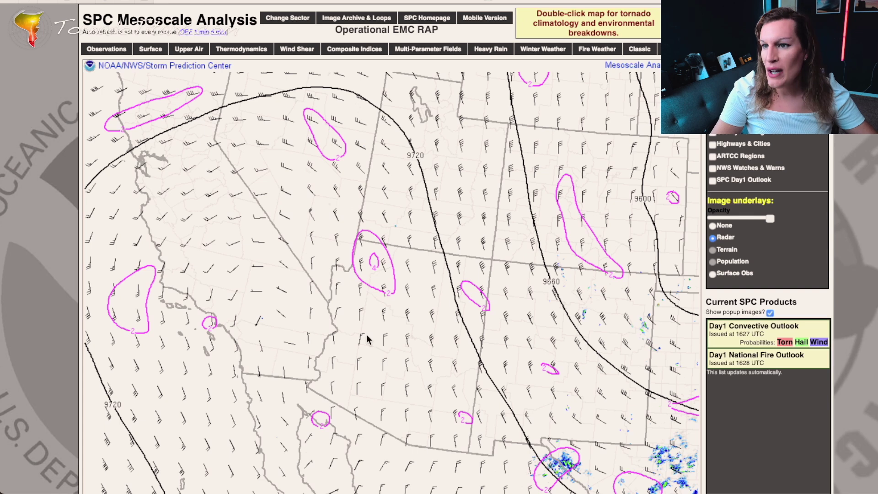
click(364, 80)
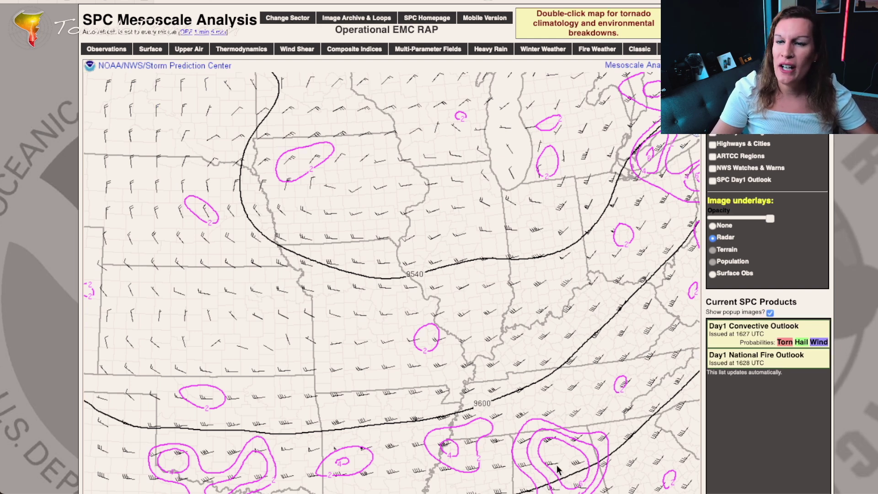
mouse_move(157, 47)
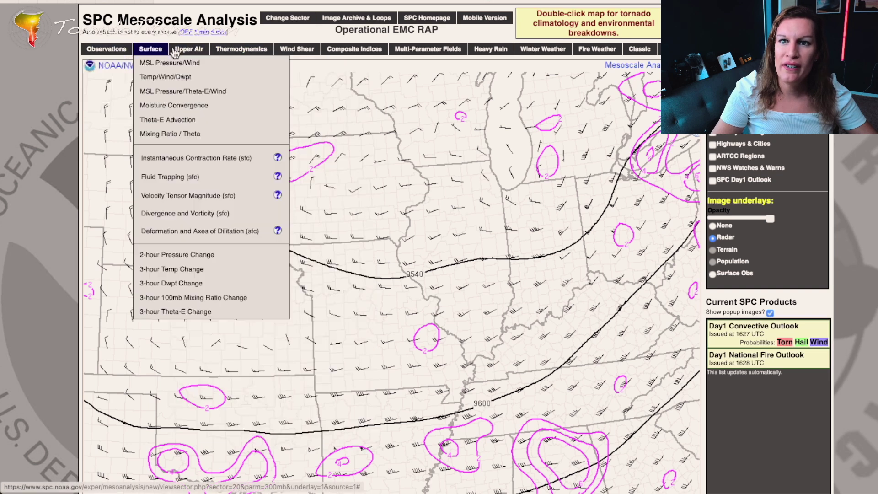
mouse_move(266, 20)
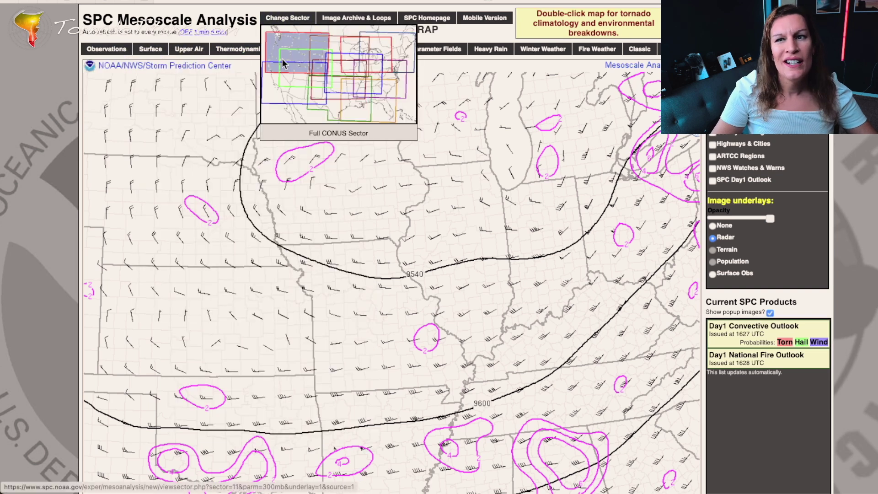
click(300, 91)
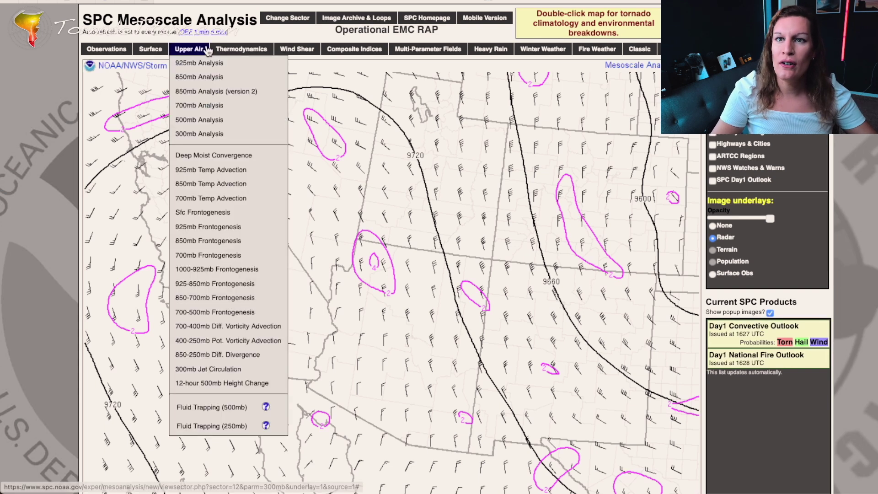
- Compare the 700-400mb Diff. Vorticity Advection map with the 300mb Analysis, ending on the vorticity advection map
click(185, 329)
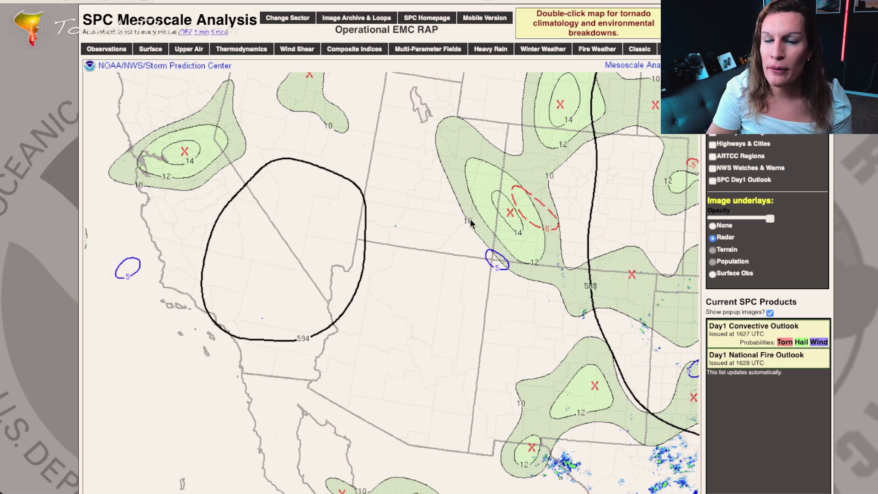
mouse_move(188, 49)
click(192, 127)
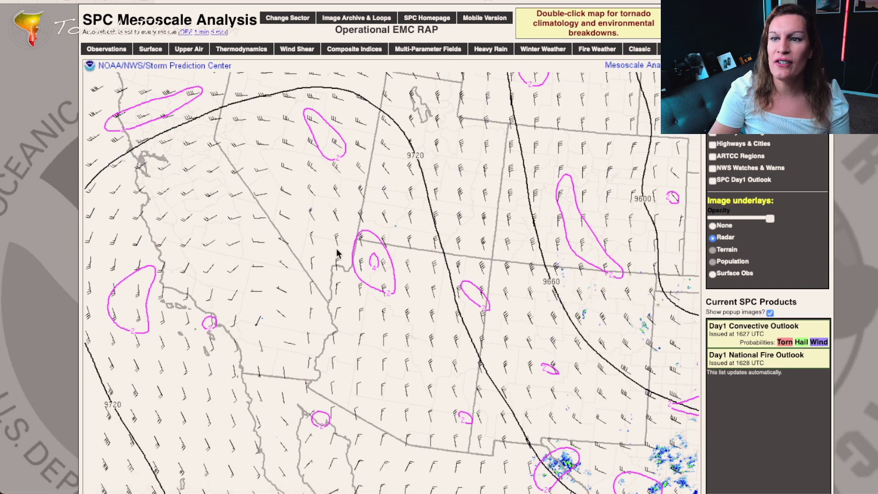
mouse_move(189, 49)
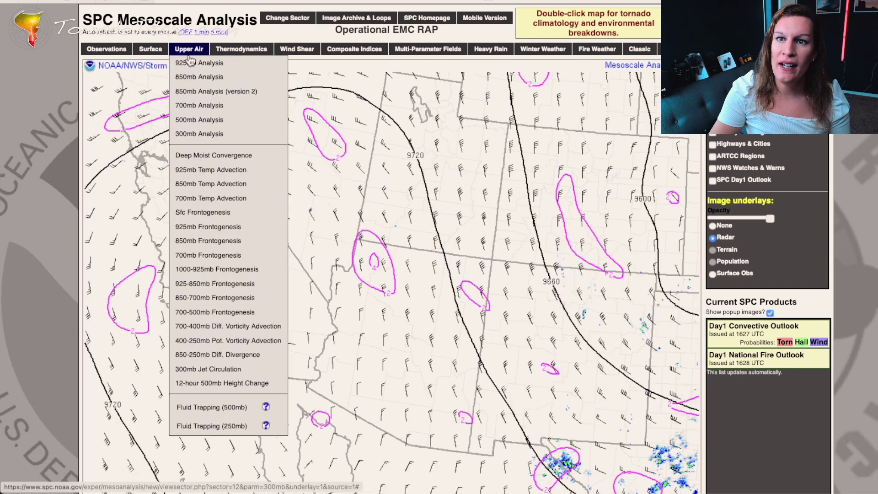
click(209, 326)
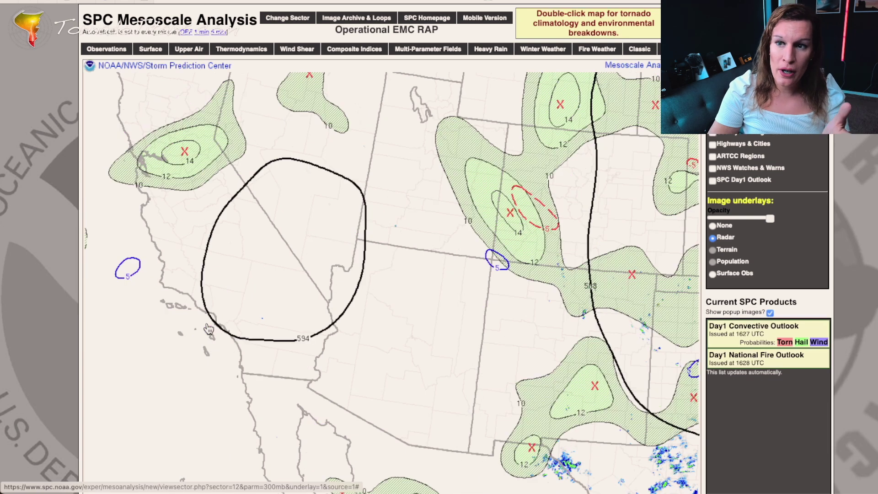
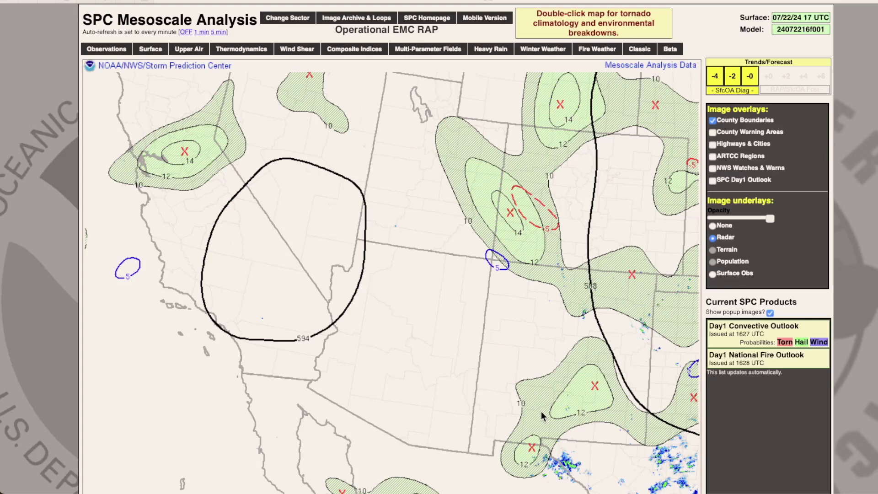
- View the 100mb Mixed-Layer CAPE map, followed by the LCL-LFC Mean RH map
mouse_move(241, 49)
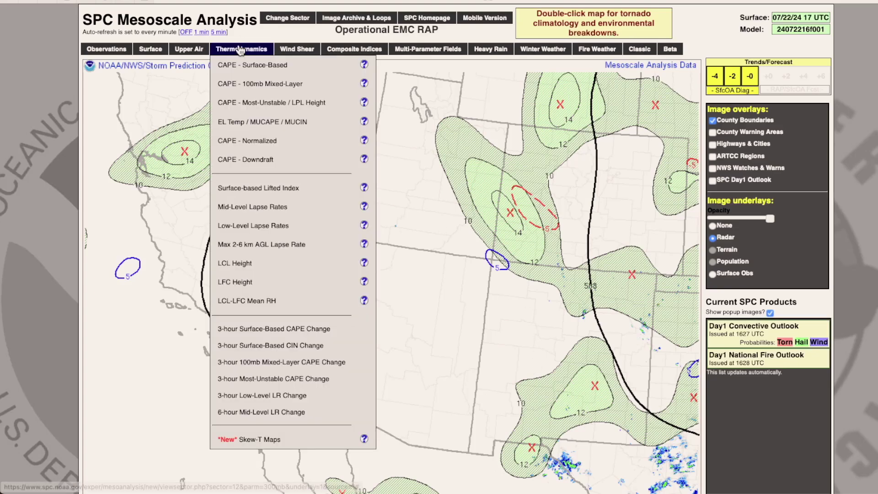
click(242, 85)
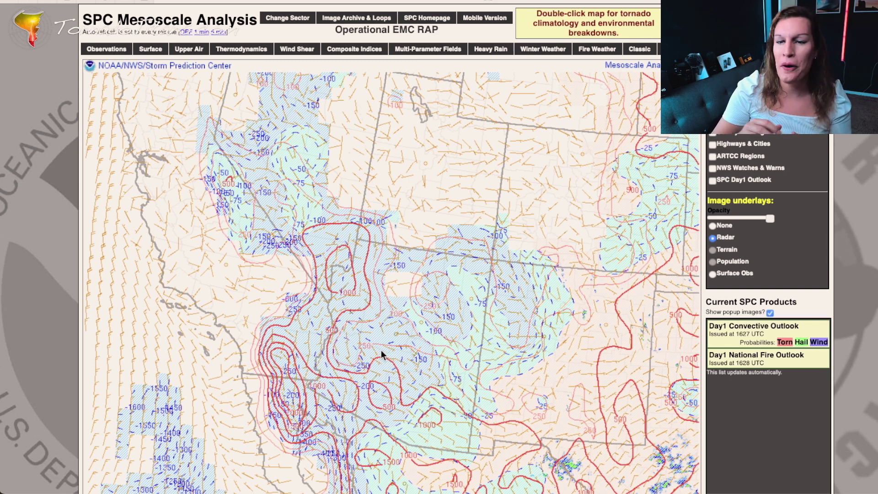
mouse_move(256, 54)
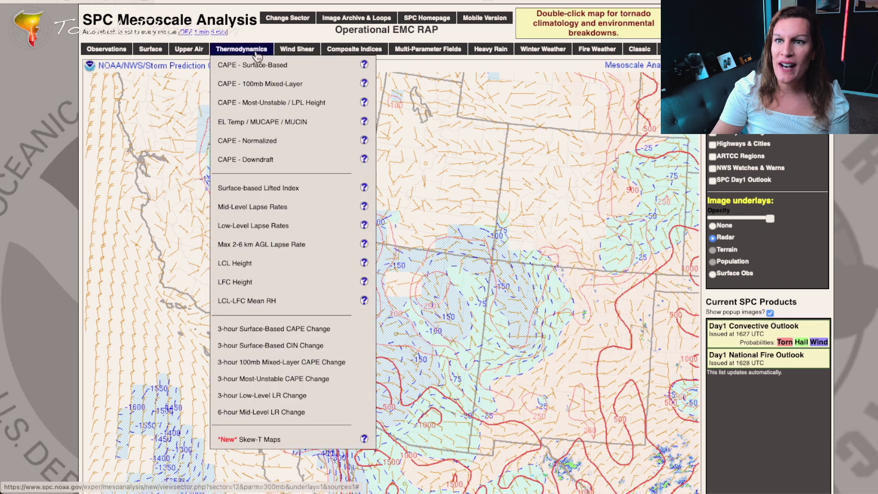
click(246, 302)
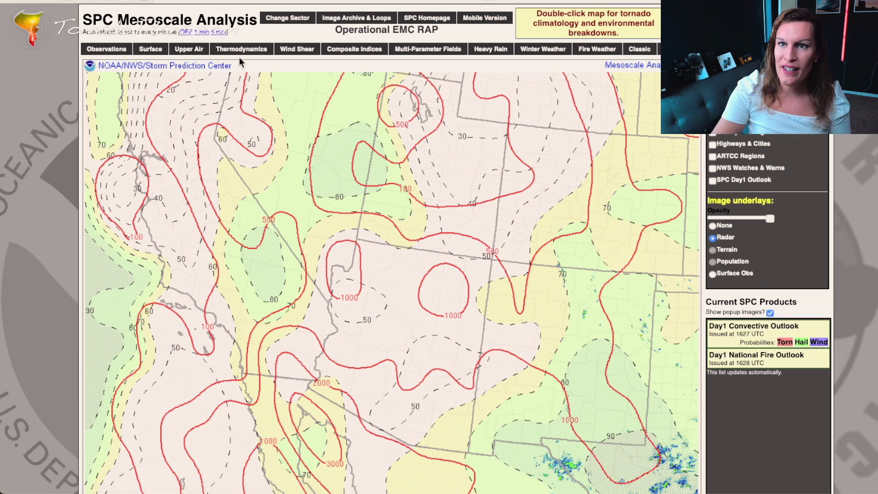
- Display the surface-to-6 km bulk shear map
mouse_move(240, 55)
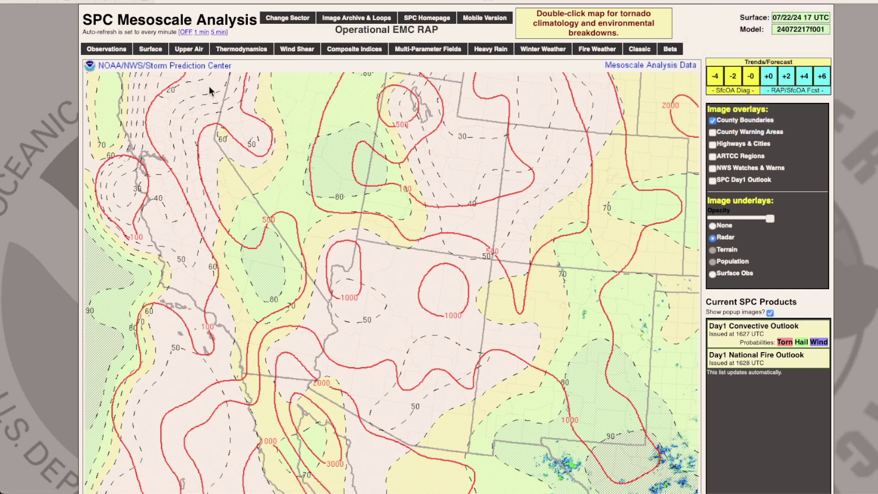
mouse_move(297, 49)
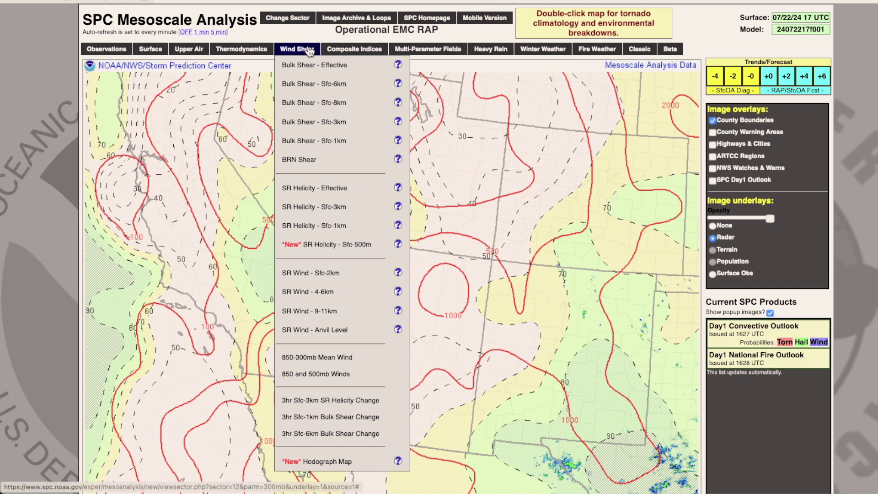
click(312, 84)
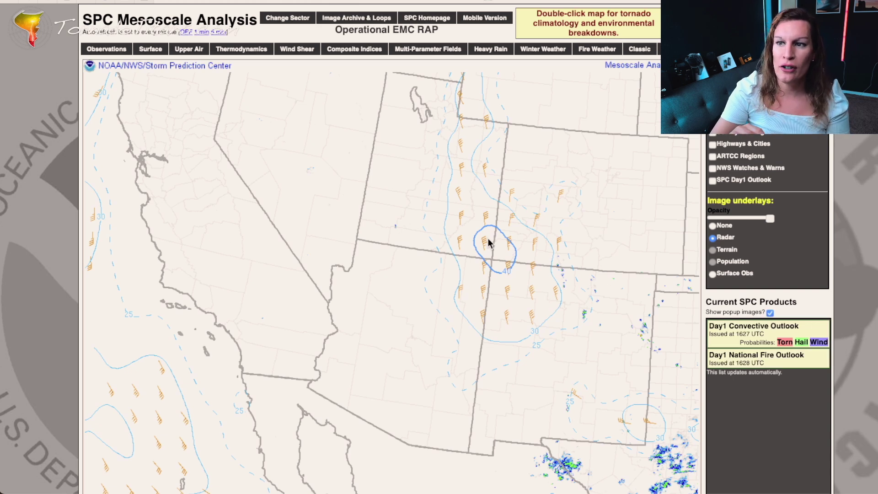
- Display the effective storm-relative helicity map in place of the bulk shear map
scroll(479, 327, down, 2)
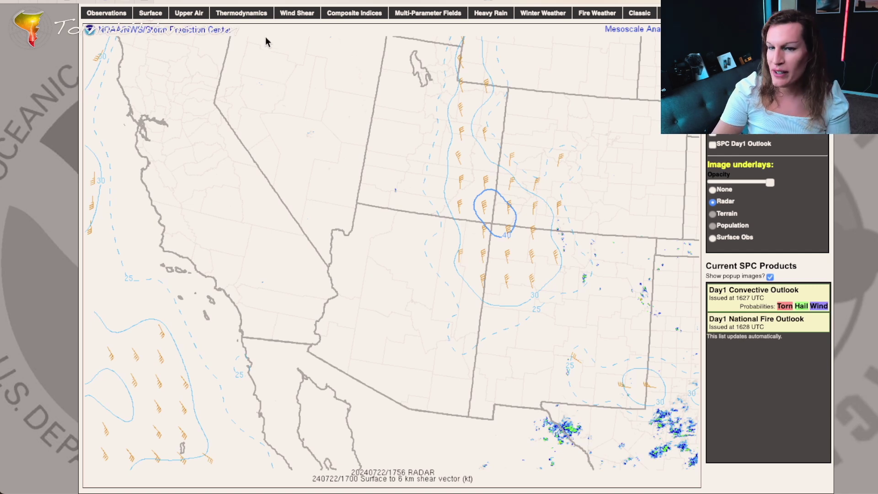
mouse_move(297, 14)
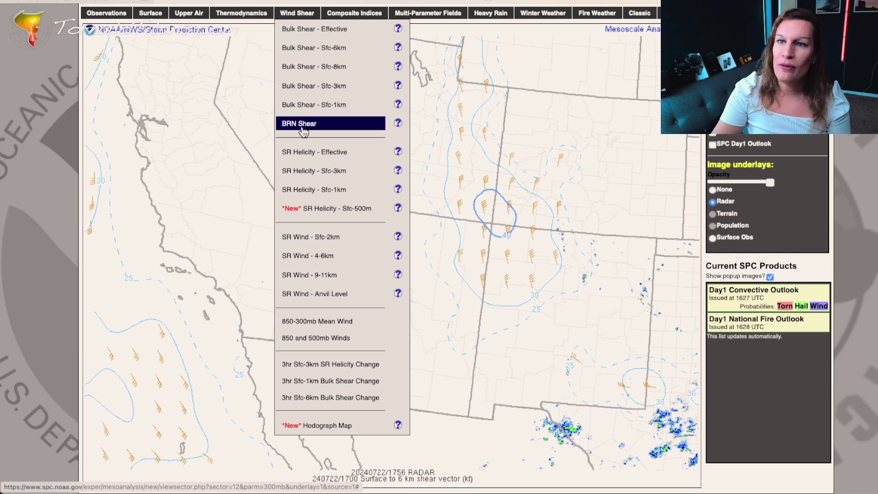
click(298, 153)
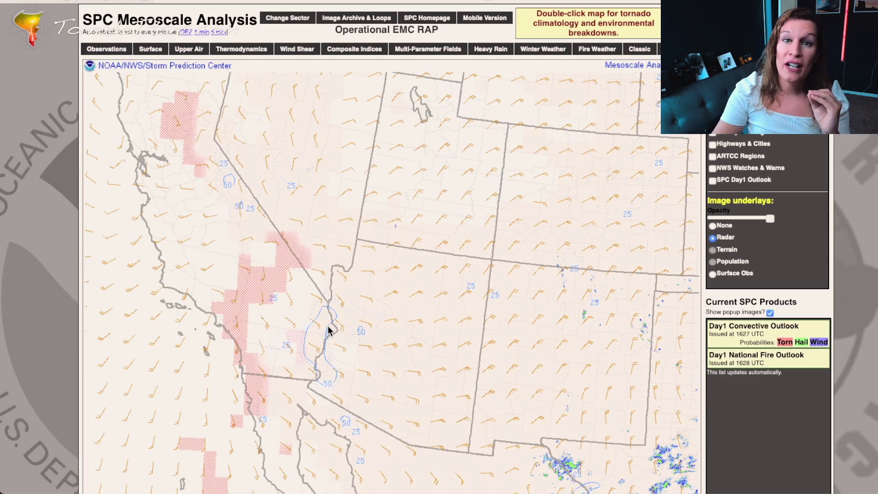
mouse_move(298, 50)
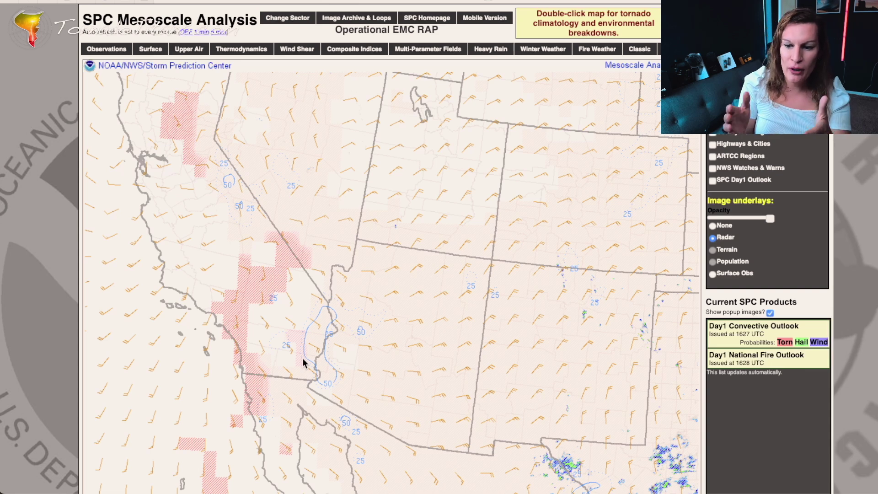
- Check the effective storm-relative helicity map's caption and legend, then display the SR Wind - Sfc-2km map
scroll(322, 368, down, 2)
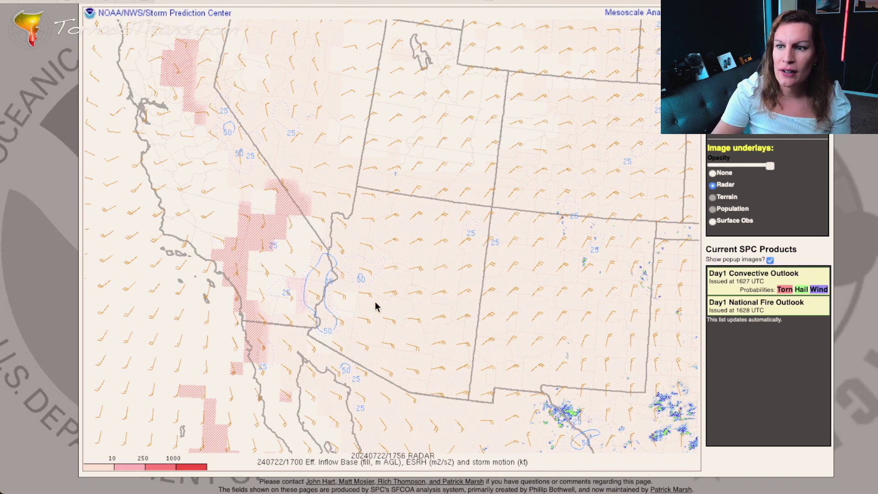
scroll(376, 307, up, 1)
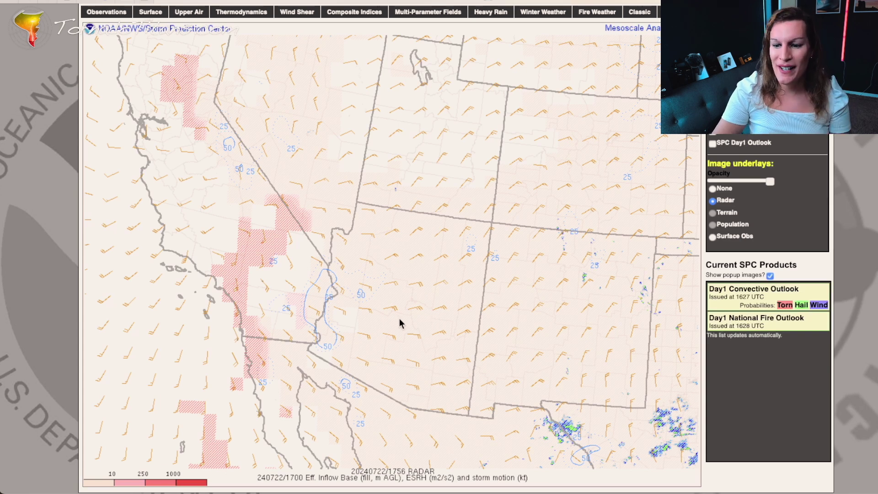
scroll(398, 206, up, 2)
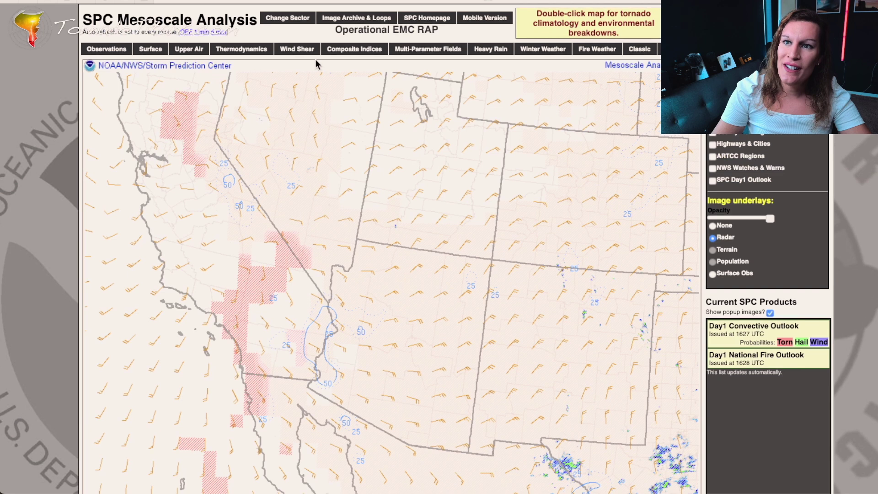
mouse_move(297, 50)
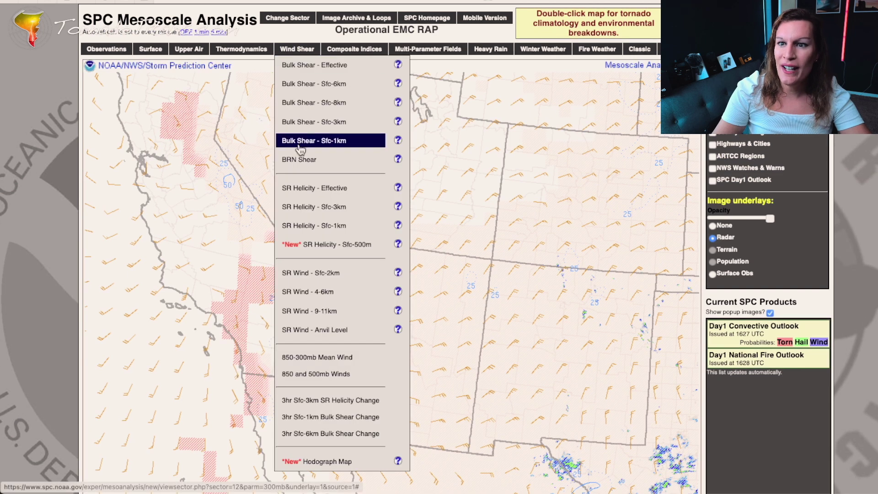
click(291, 277)
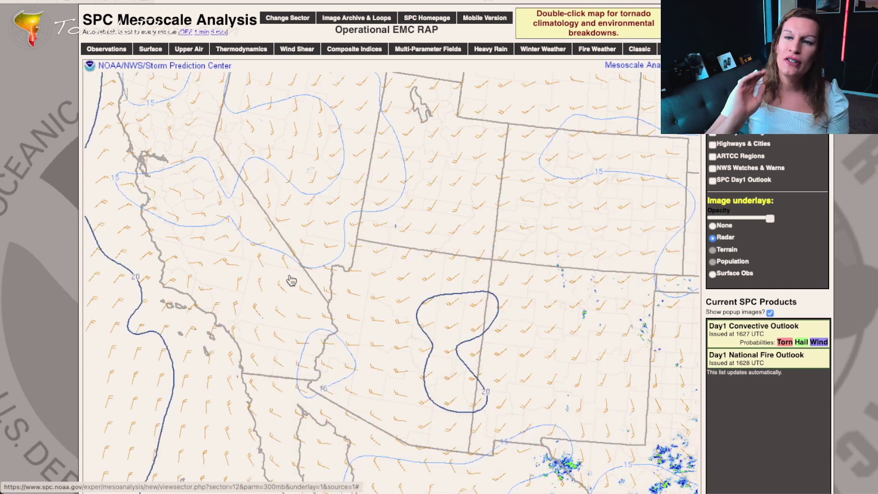
- View the SR Wind - 4-6km map, followed by the SR Wind - 9-11km map
mouse_move(299, 50)
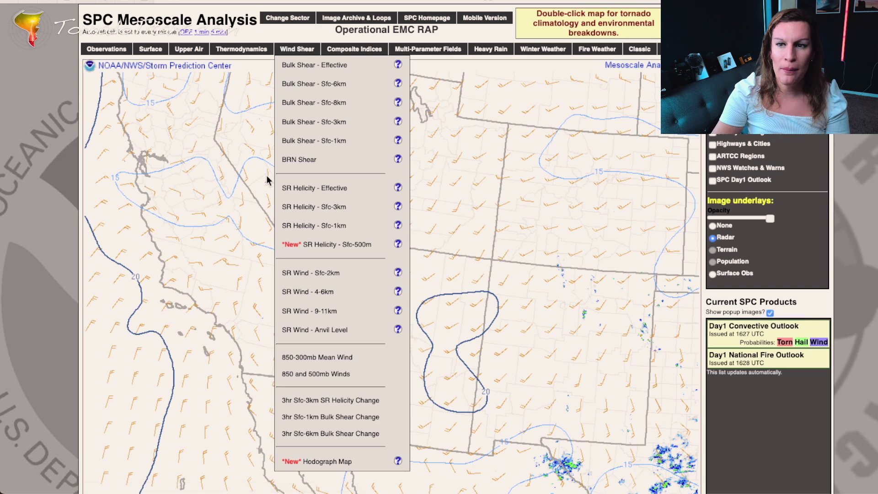
click(316, 292)
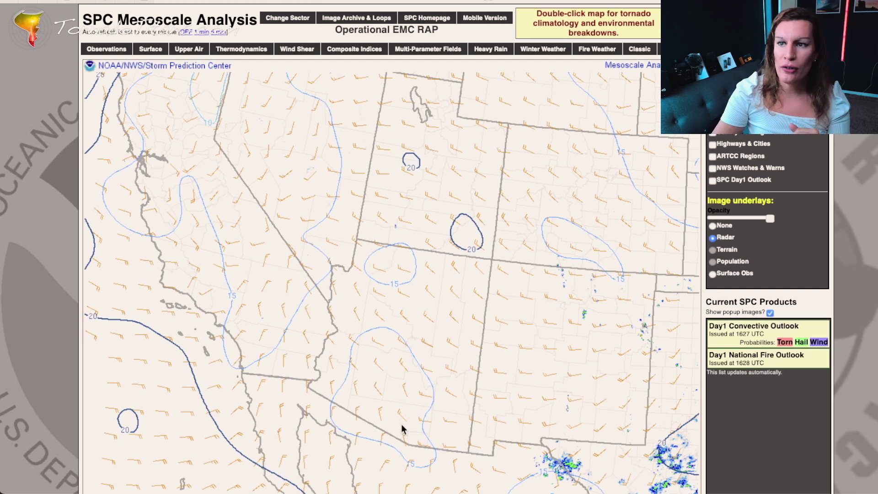
mouse_move(314, 55)
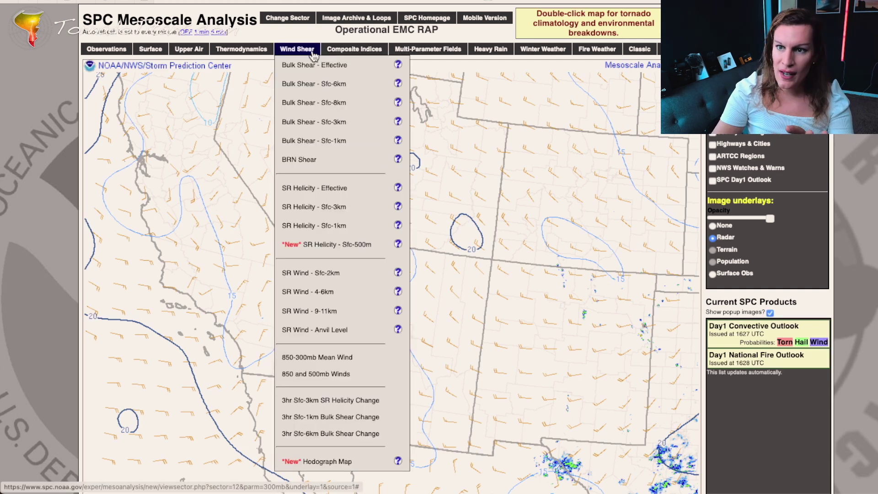
click(345, 310)
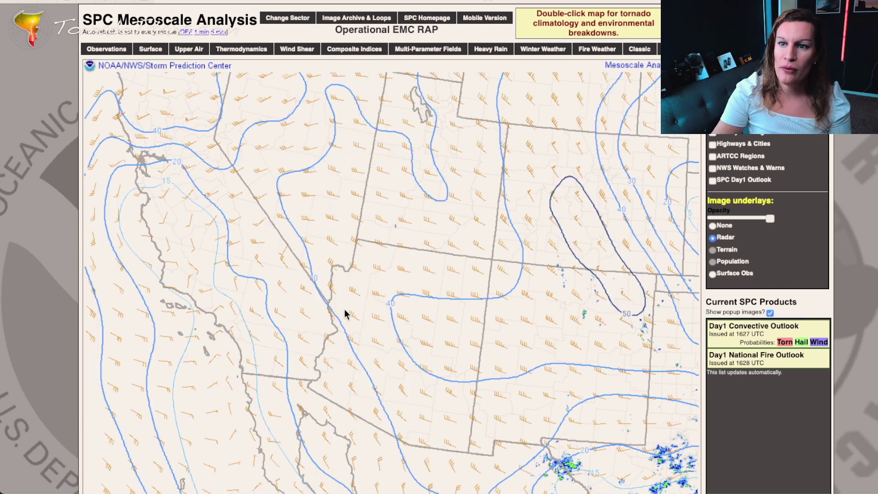
- Display the Violent Tornado Parameter (VTP) map and switch the sector to the one covering the Mid-Atlantic and Carolinas
mouse_move(241, 49)
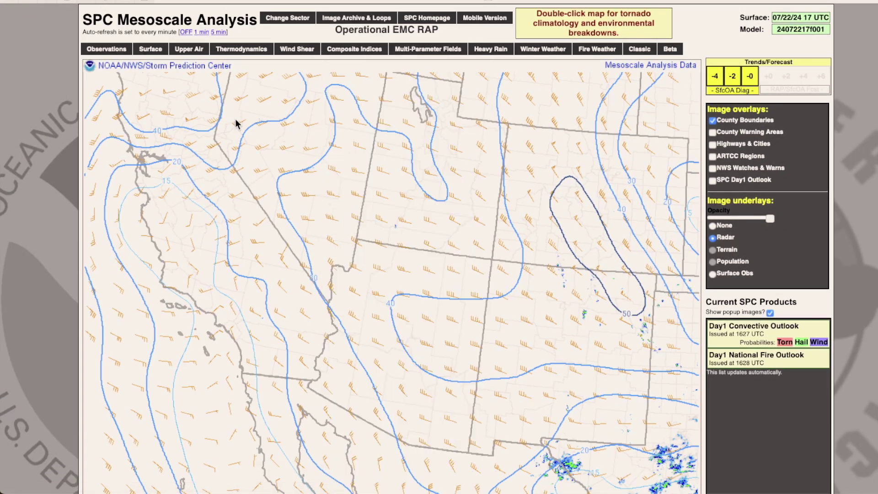
mouse_move(341, 51)
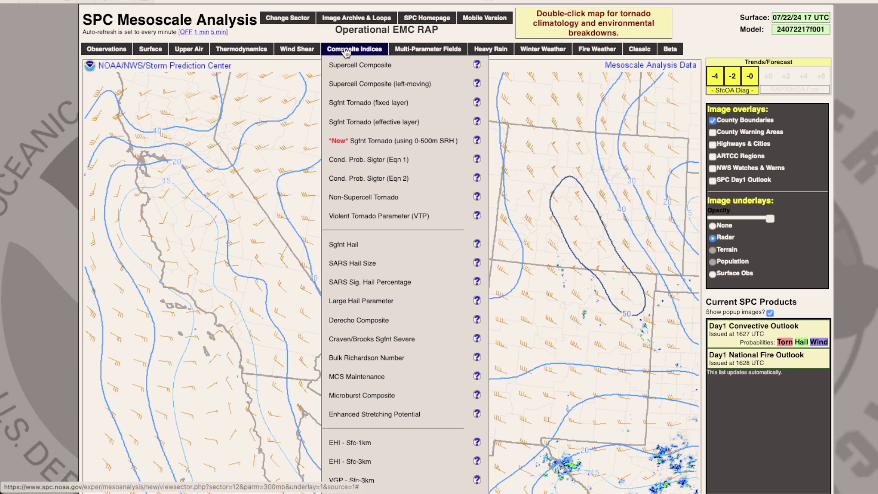
click(356, 216)
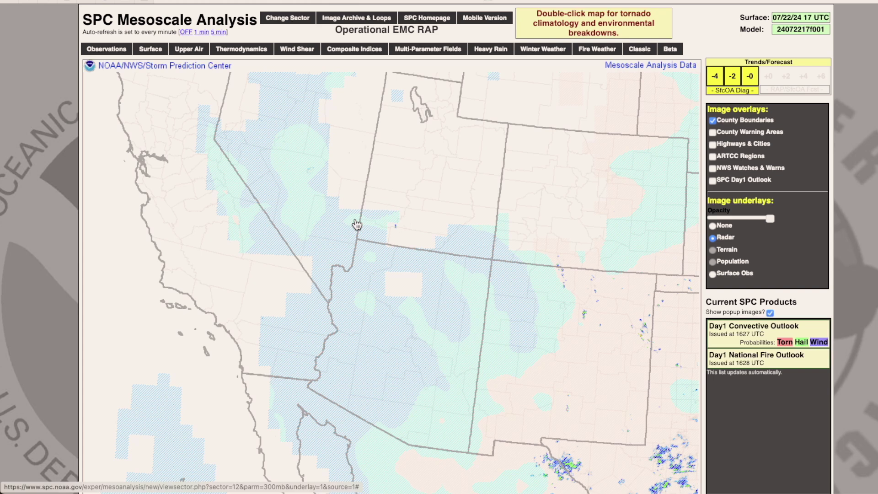
scroll(357, 366, down, 2)
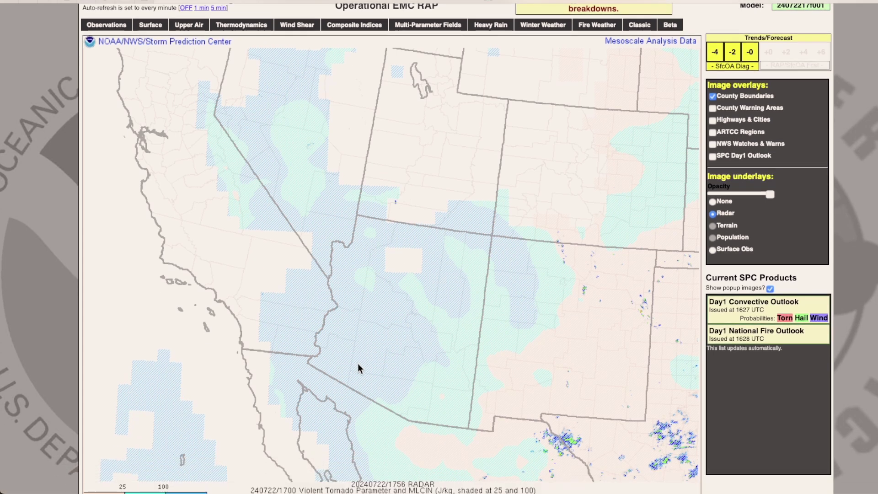
scroll(358, 363, up, 2)
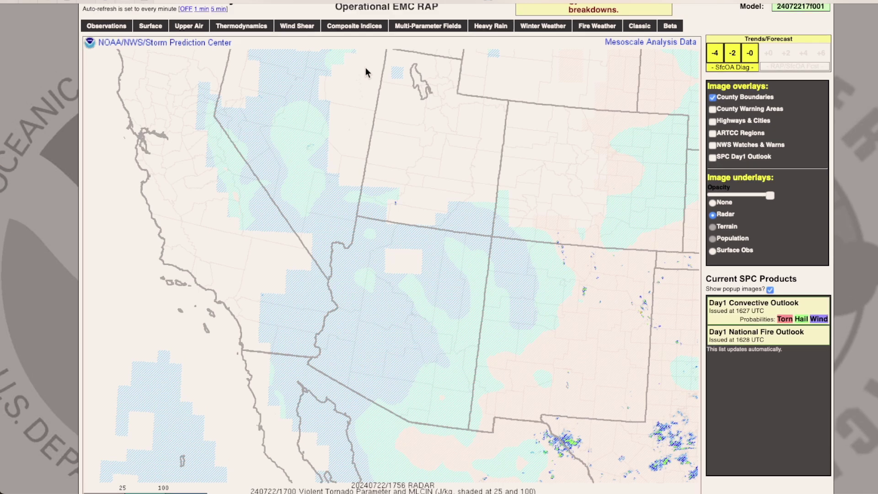
mouse_move(287, 18)
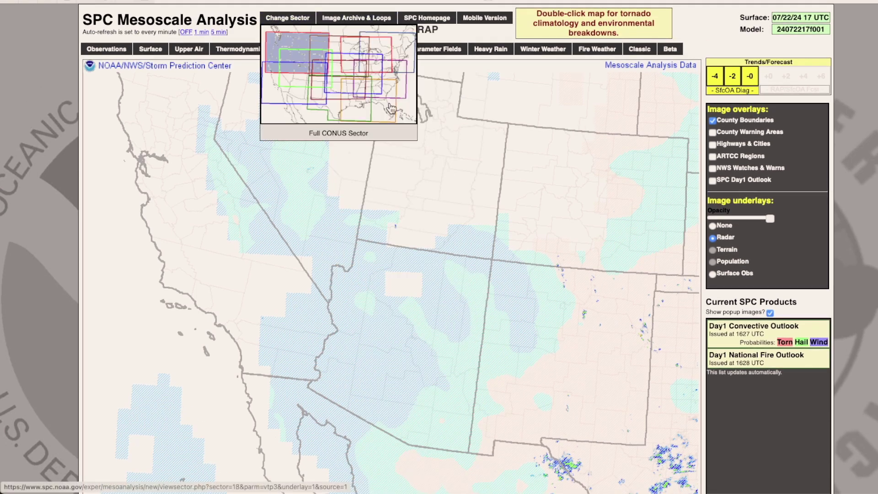
click(385, 91)
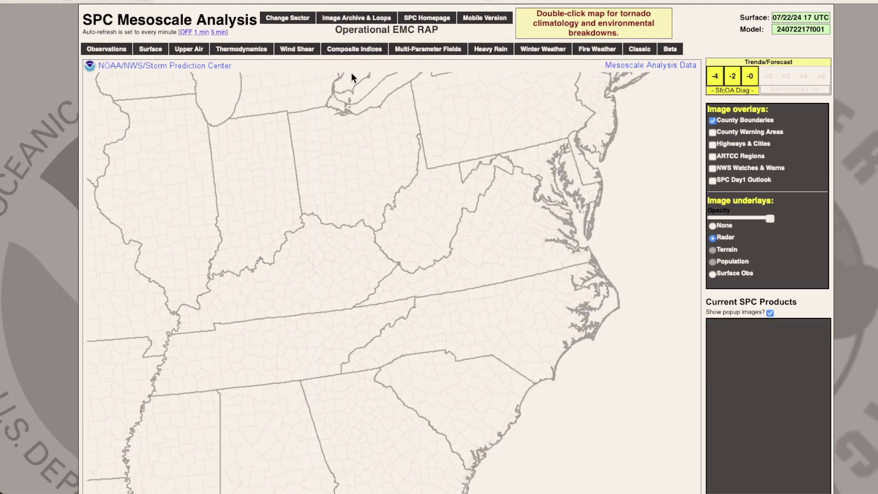
- Compare the significant tornado map using 0-500m SRH with the Violent Tornado Parameter map, ending on the 0-500m SRH version
mouse_move(288, 54)
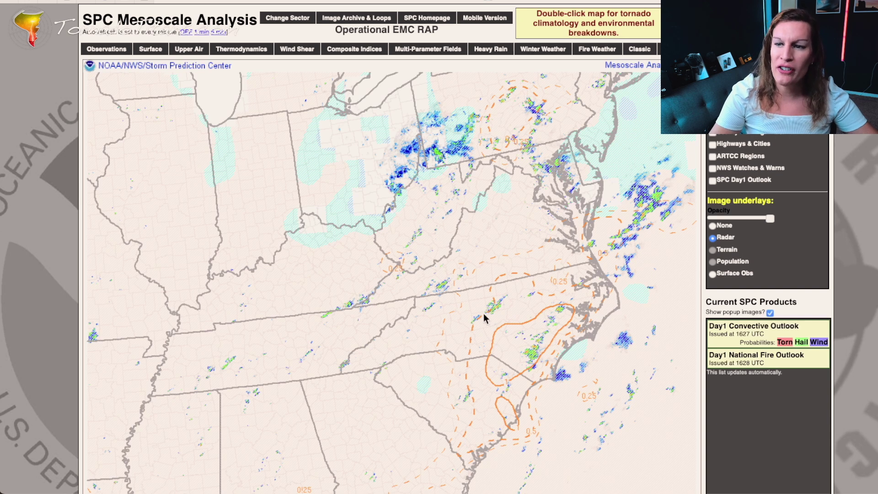
mouse_move(355, 49)
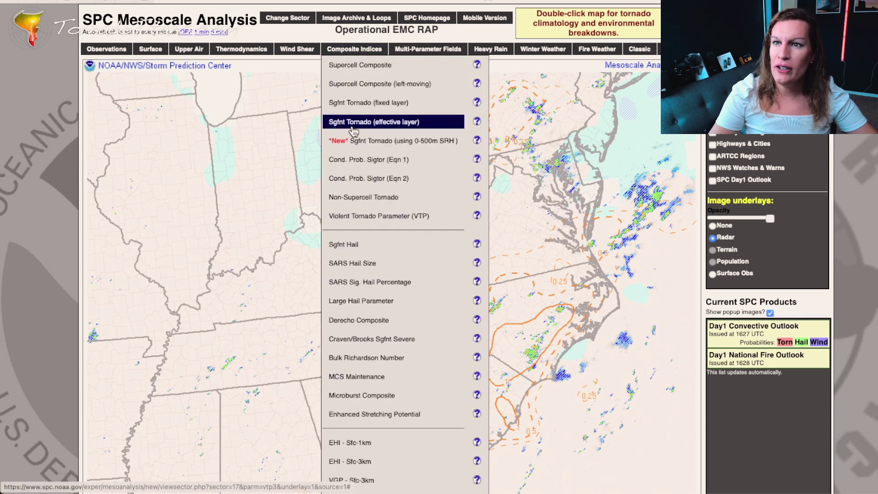
click(352, 144)
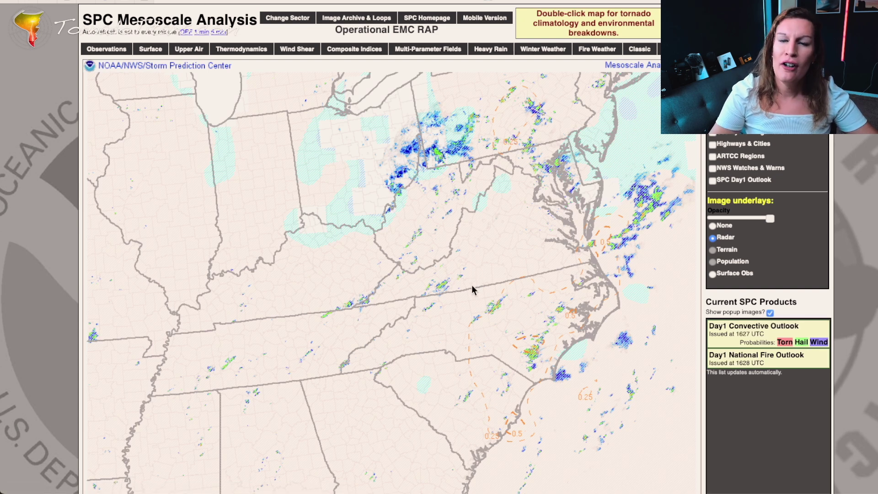
mouse_move(335, 51)
click(352, 216)
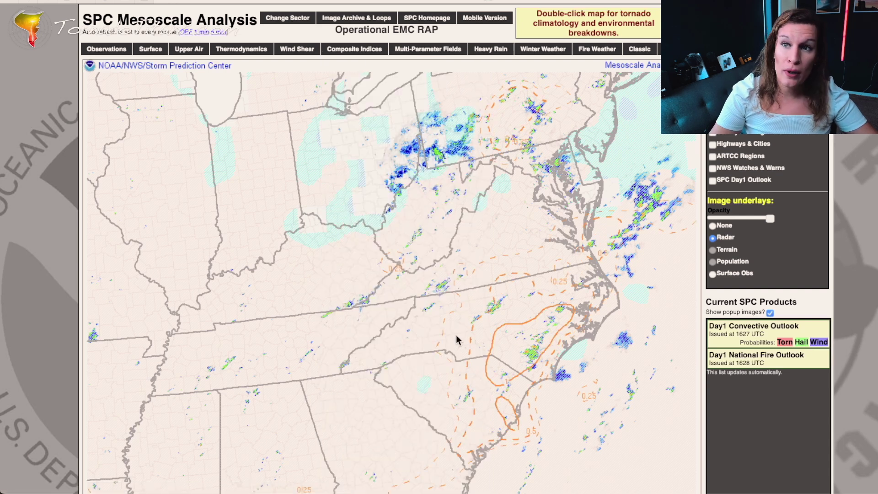
mouse_move(364, 56)
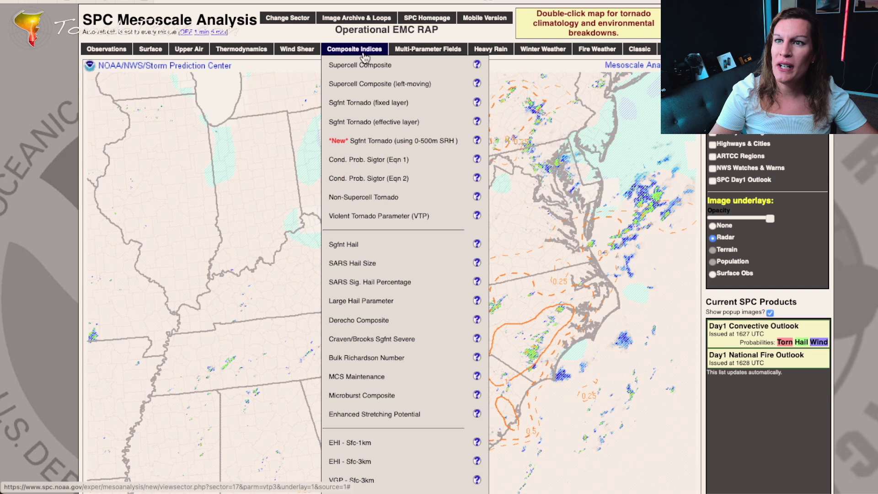
click(366, 142)
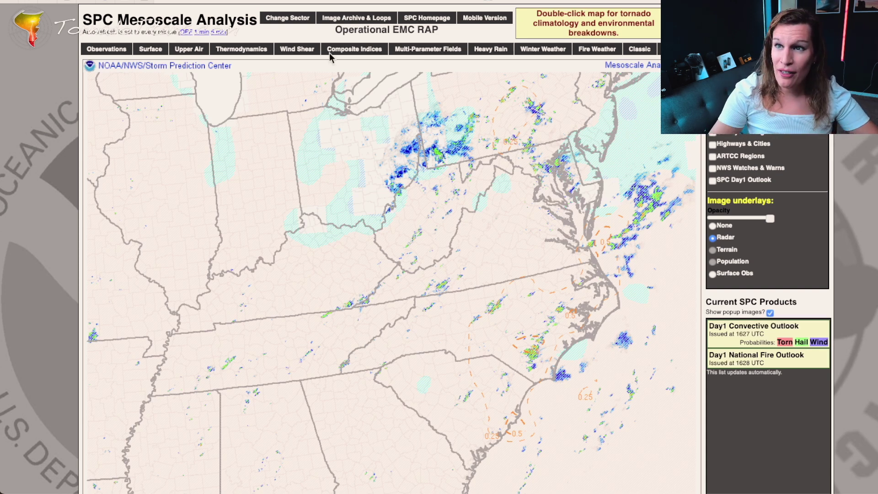
- View the Supercell Composite map, followed by the Sfc Vorticity / Sfc-3km MLCAPE map
mouse_move(354, 49)
click(349, 66)
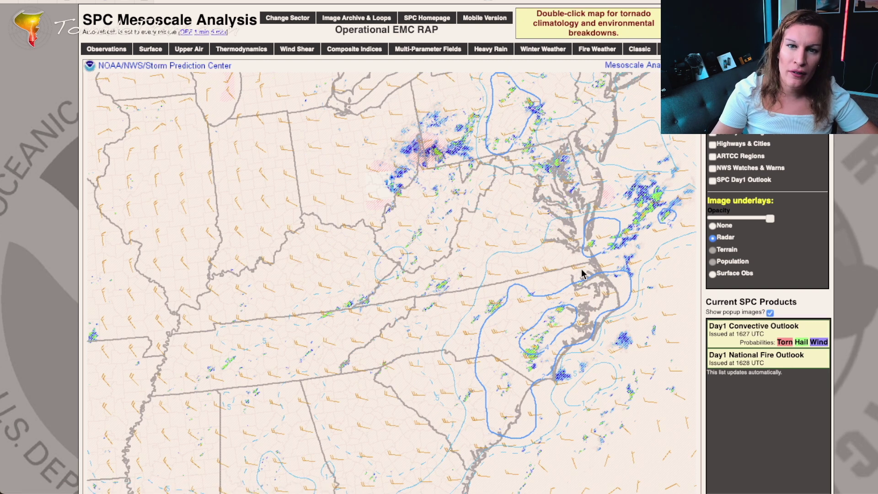
mouse_move(330, 50)
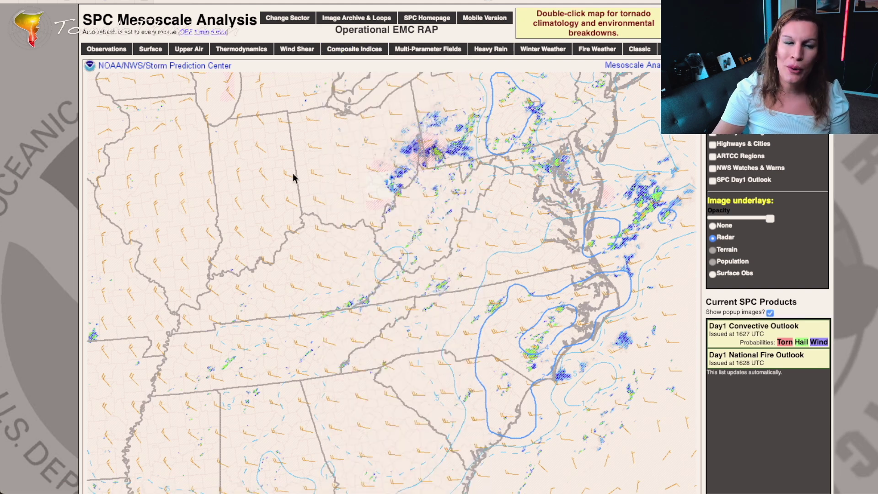
mouse_move(428, 49)
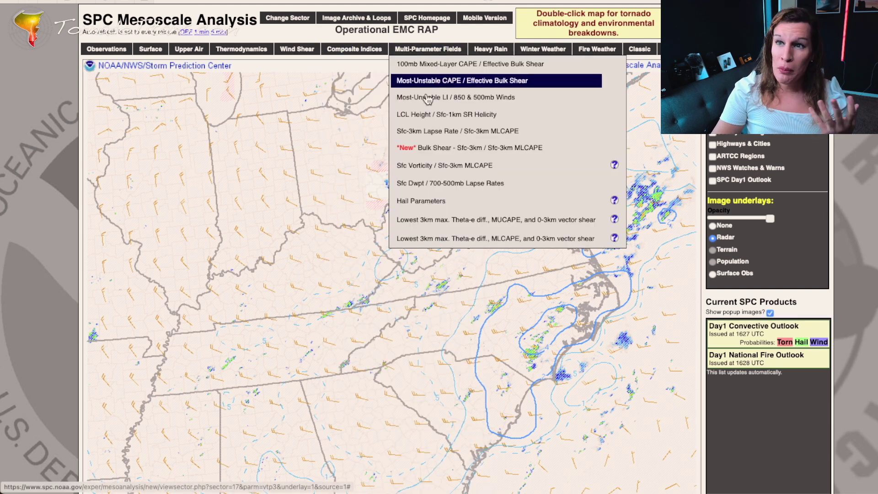
click(417, 167)
mouse_move(414, 68)
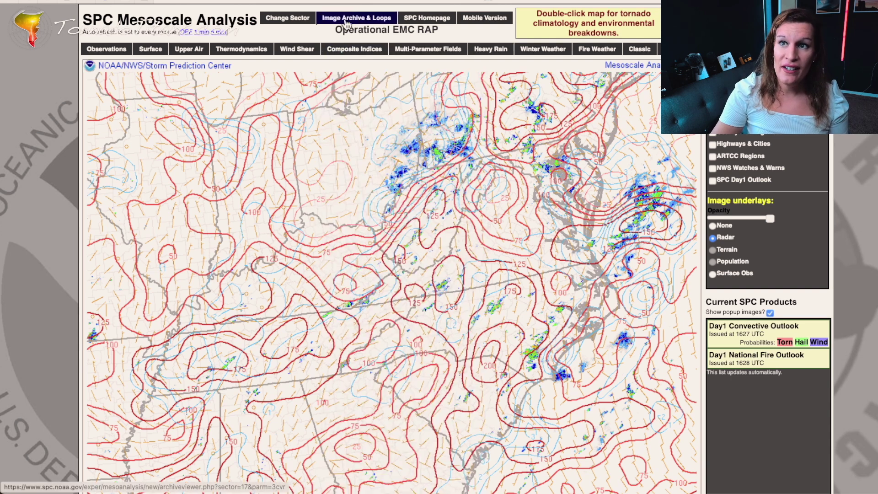
- View the beta TEHI map for the central Plains sector, then for the Mid-Atlantic and Carolinas sector
mouse_move(289, 19)
click(327, 92)
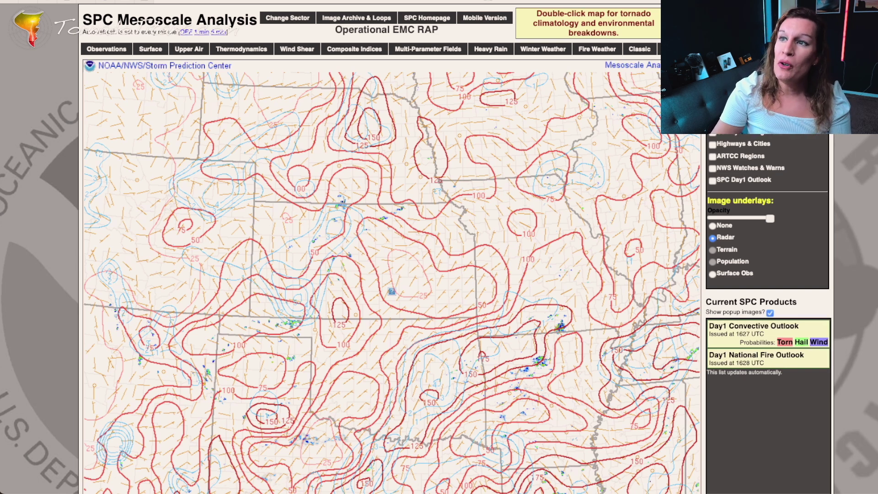
mouse_move(660, 49)
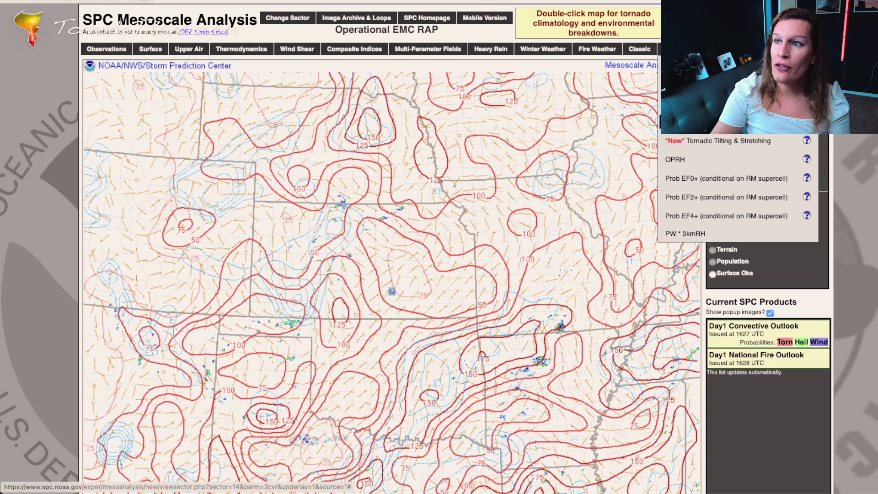
click(681, 136)
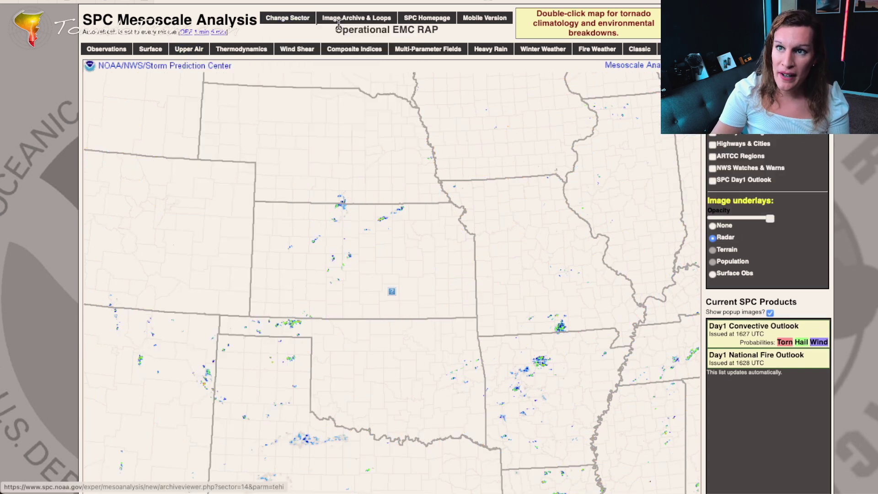
mouse_move(288, 18)
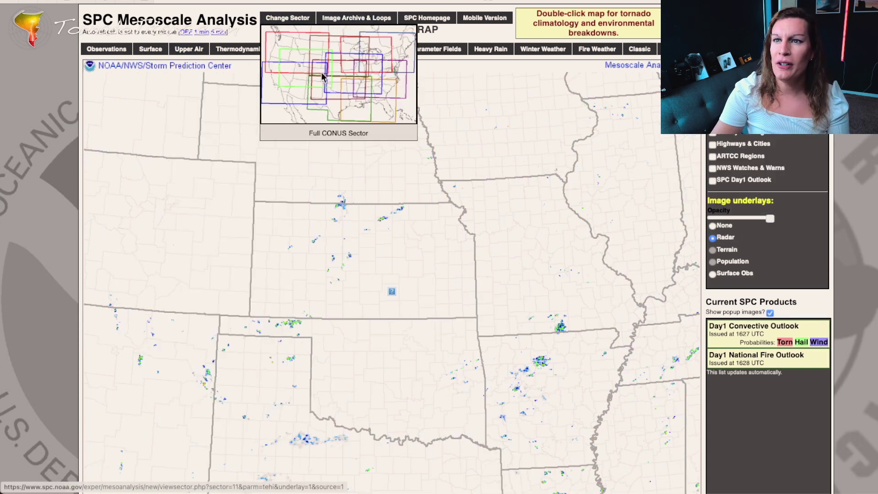
click(387, 91)
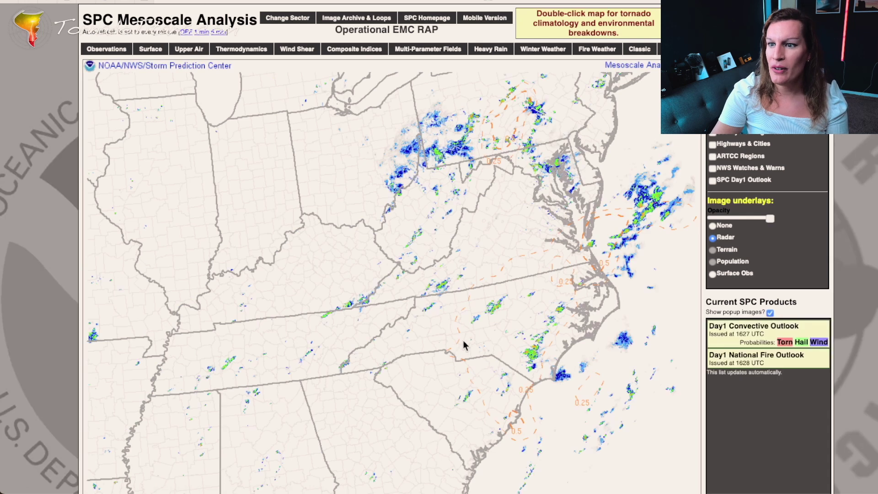
- View the beta Tornadic Tilting & Stretching map, followed by the effective bulk shear map
mouse_move(662, 50)
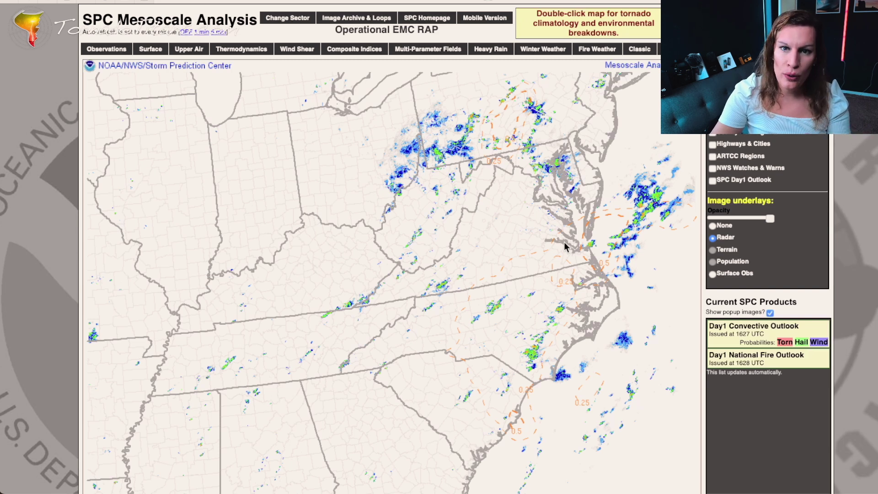
mouse_move(663, 120)
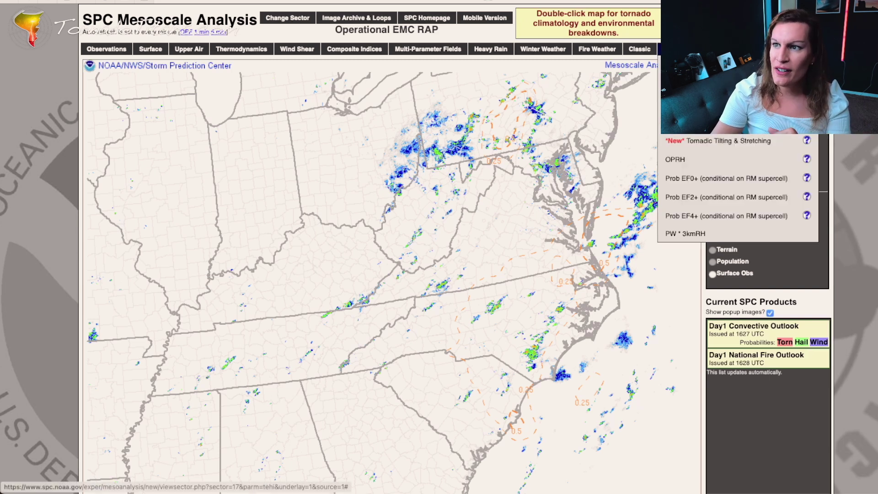
click(695, 141)
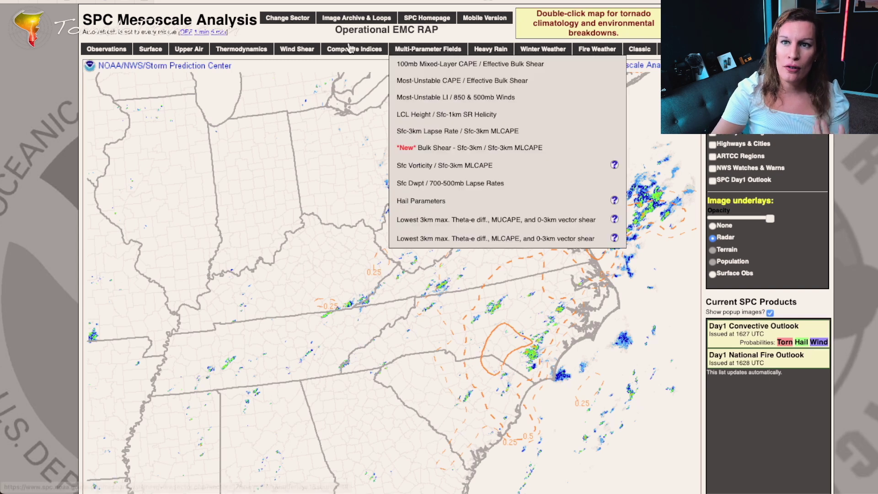
mouse_move(288, 50)
click(303, 68)
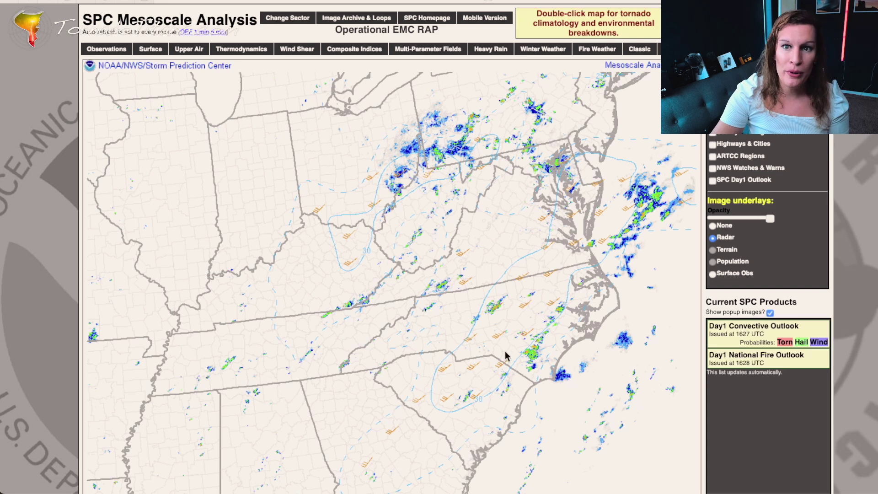
- View the beta Prob EF0+, EF2+ and EF4+ maps, each conditional on a right-moving supercell
mouse_move(354, 49)
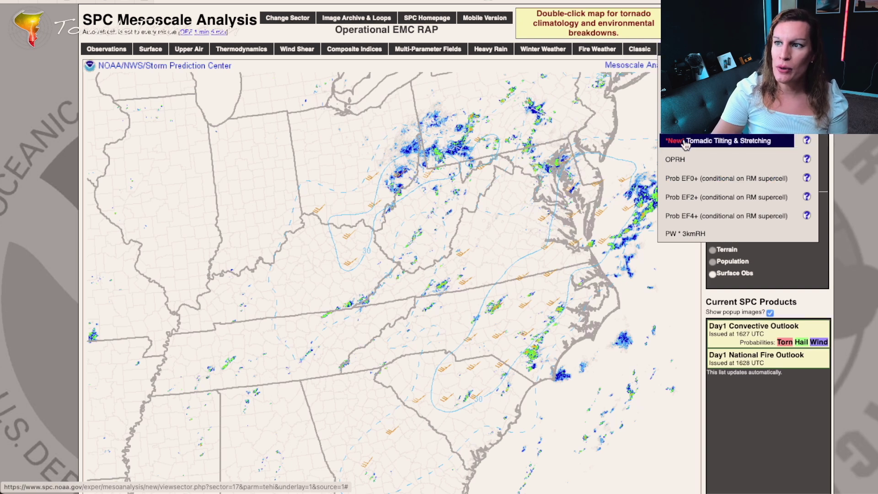
click(684, 179)
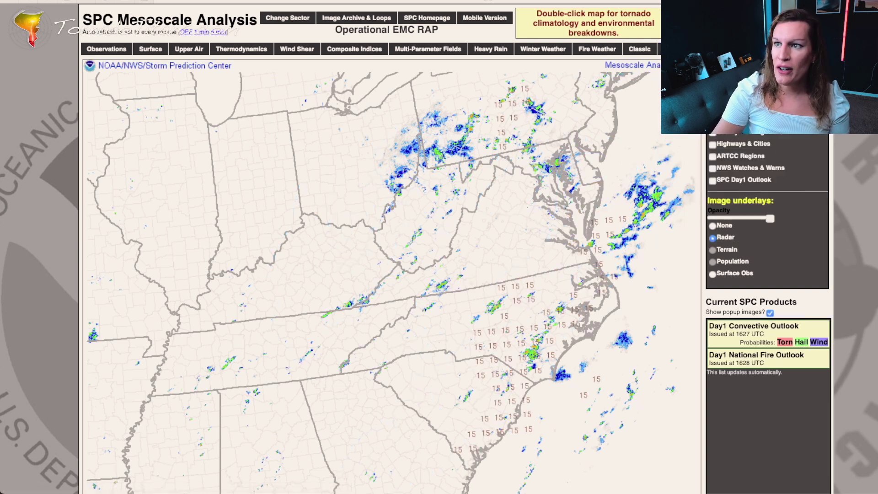
click(695, 198)
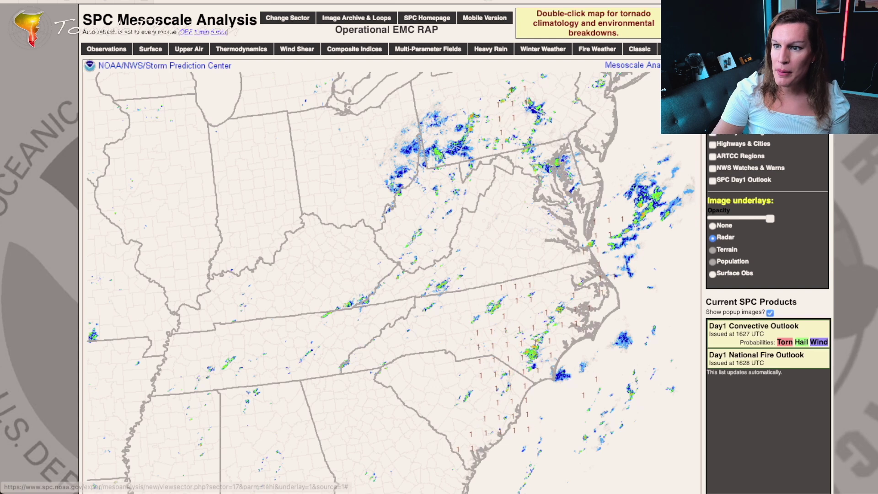
click(695, 219)
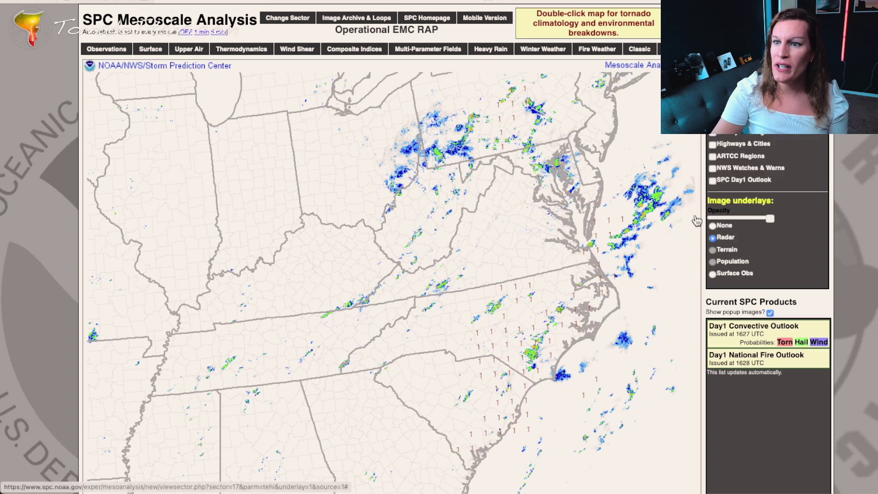
- View the beta Tornadic Tilting & Stretching map again, followed by the Supercell Composite map
mouse_move(673, 156)
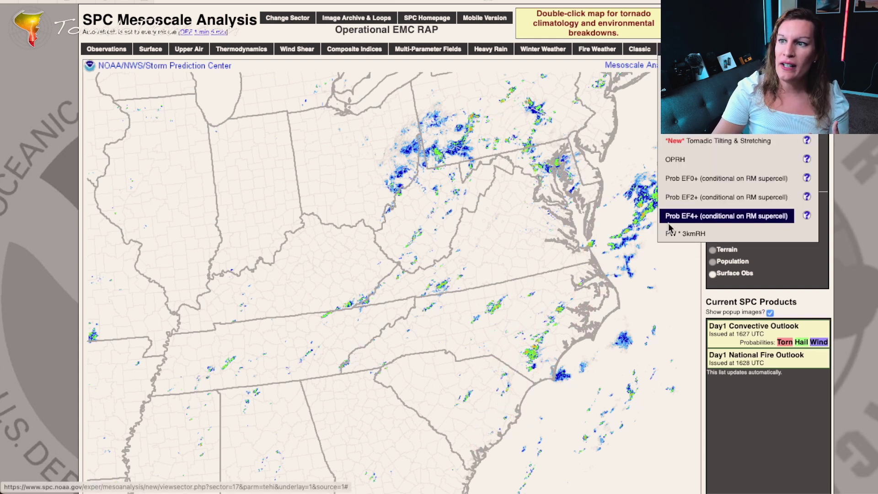
click(681, 141)
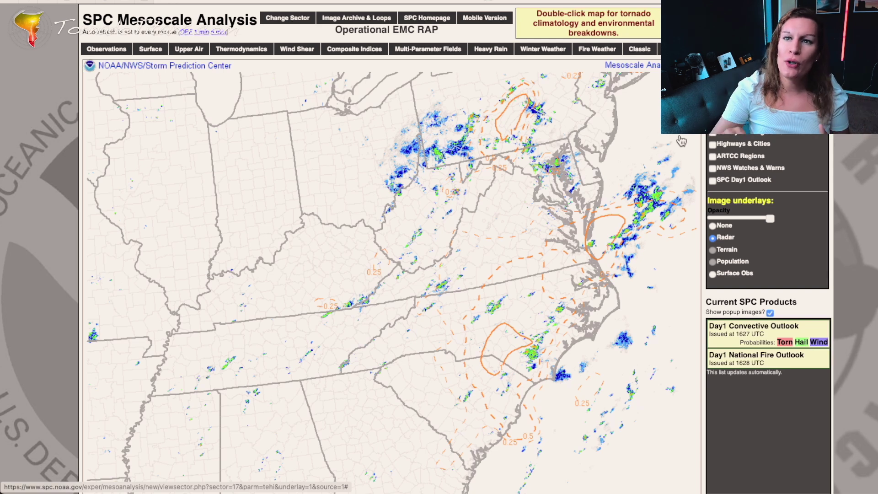
mouse_move(347, 50)
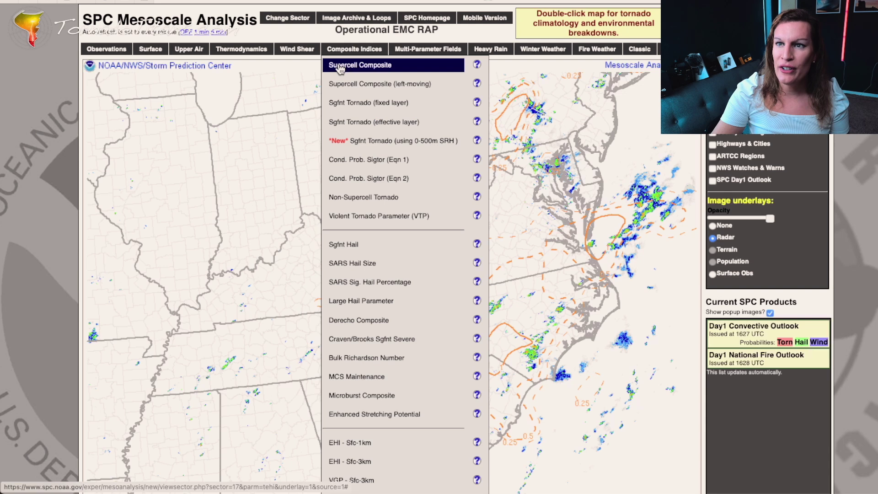
click(339, 68)
mouse_move(372, 54)
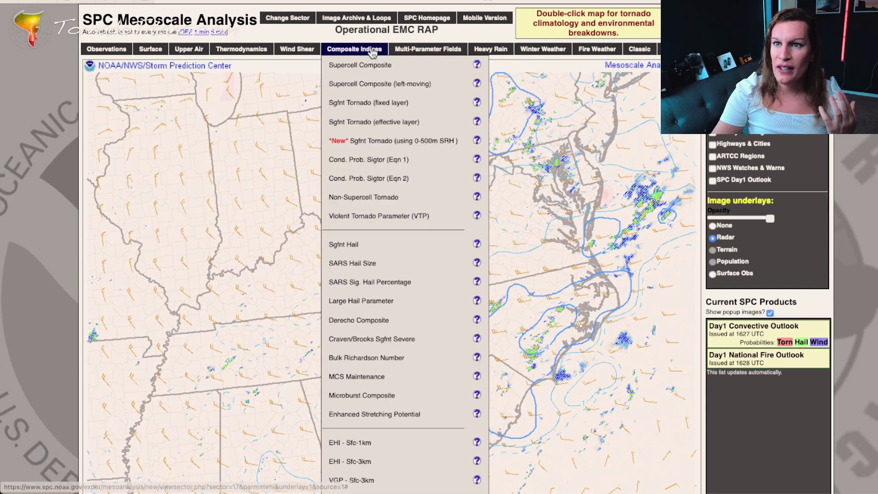